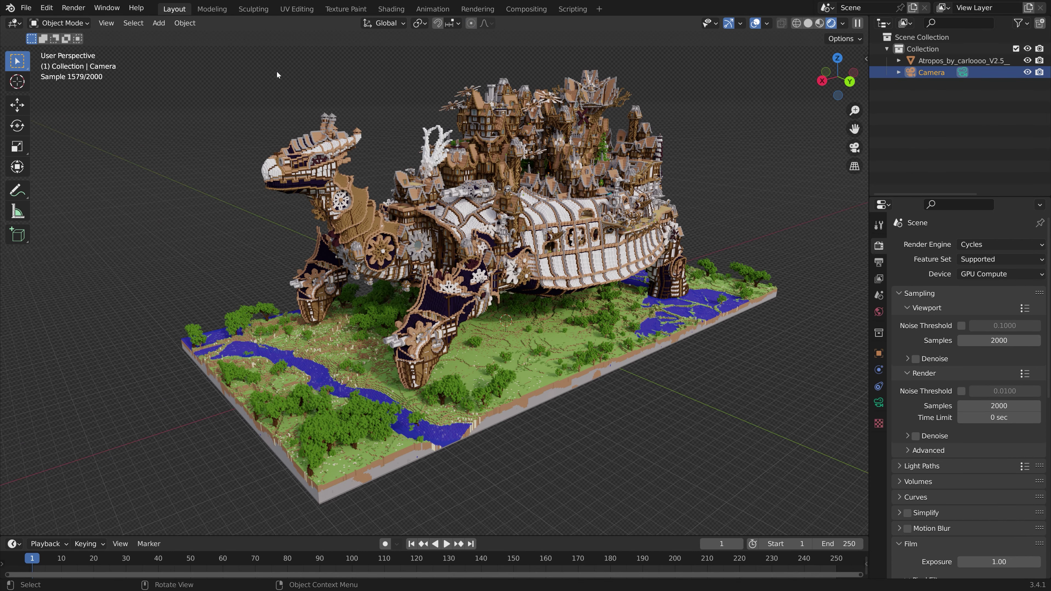
Look through the active camera and raise its clip end distance to 2191 m
left_click(112, 25)
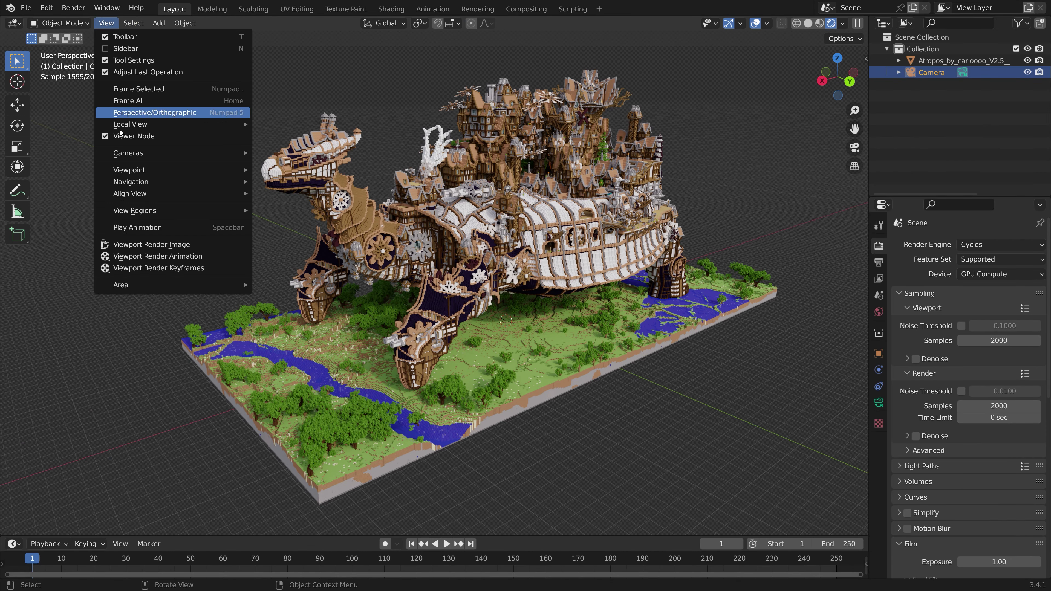
mouse_move(186, 153)
left_click(288, 165)
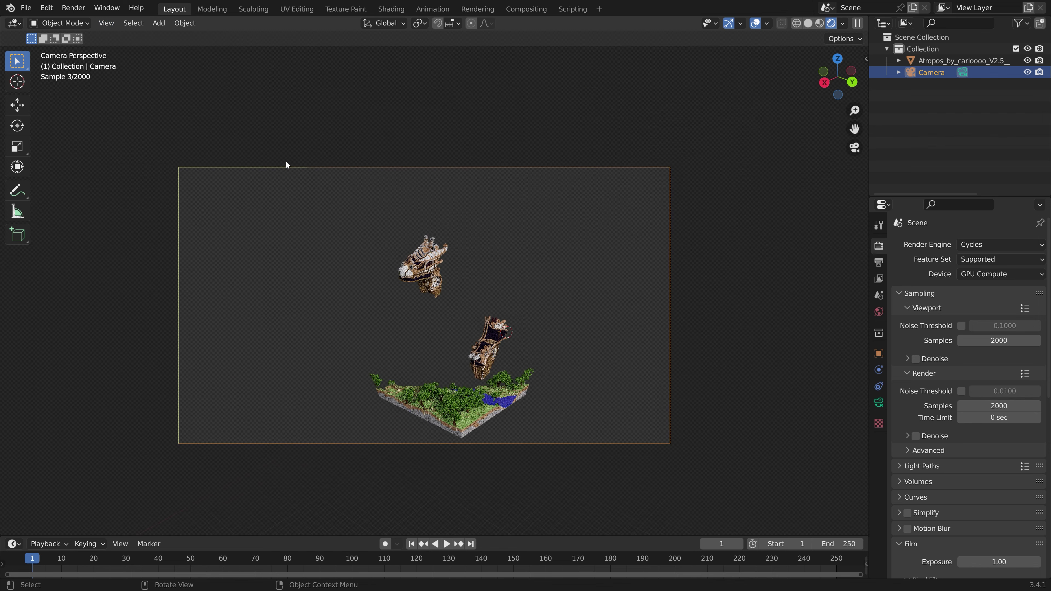
middle_click_drag(407, 247, 426, 244)
scroll(422, 245, "up", 2)
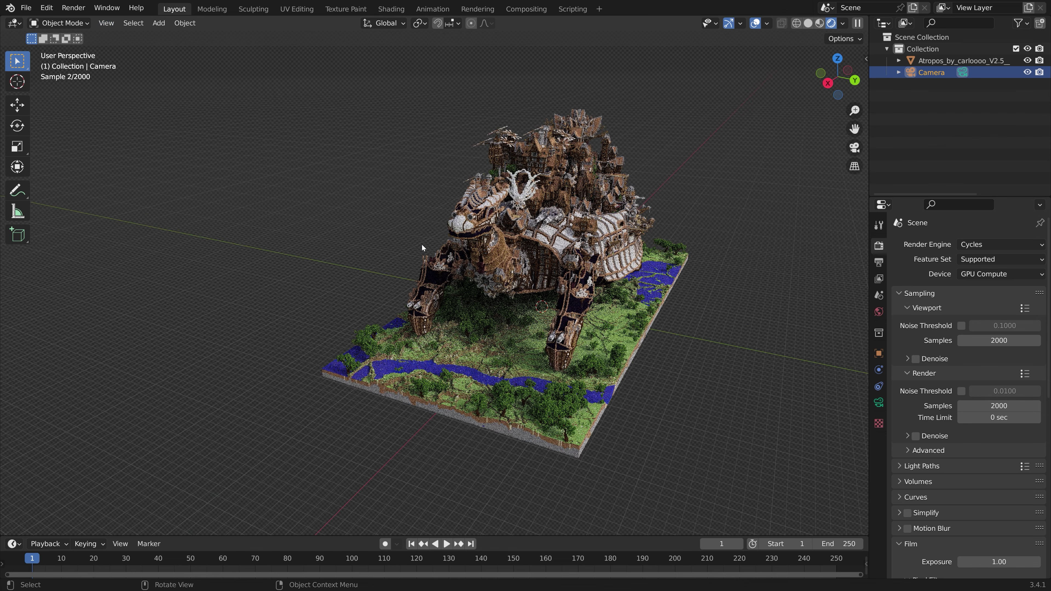
key("KP_0")
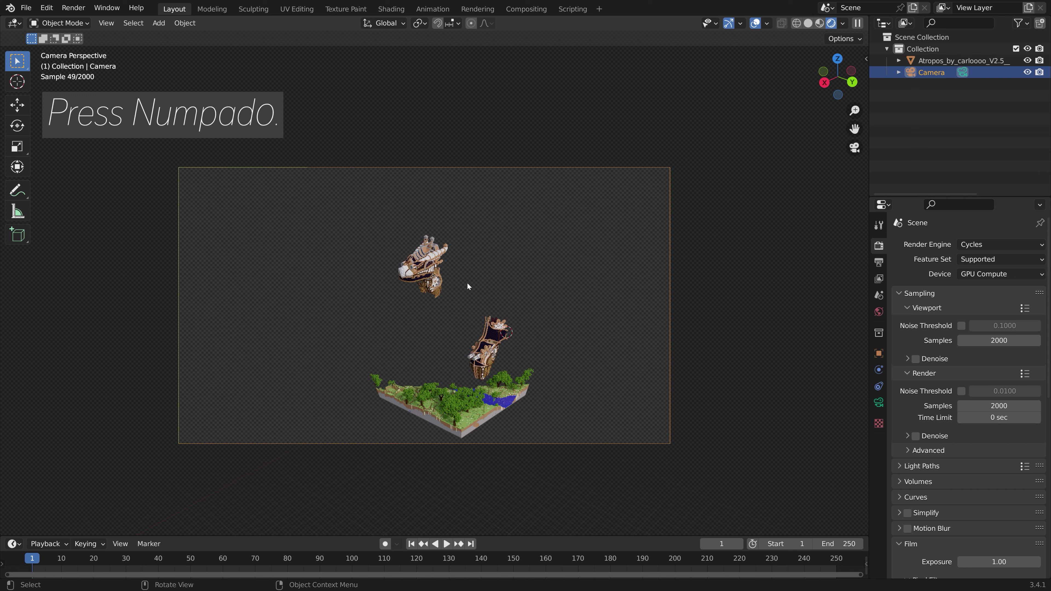
left_click(879, 402)
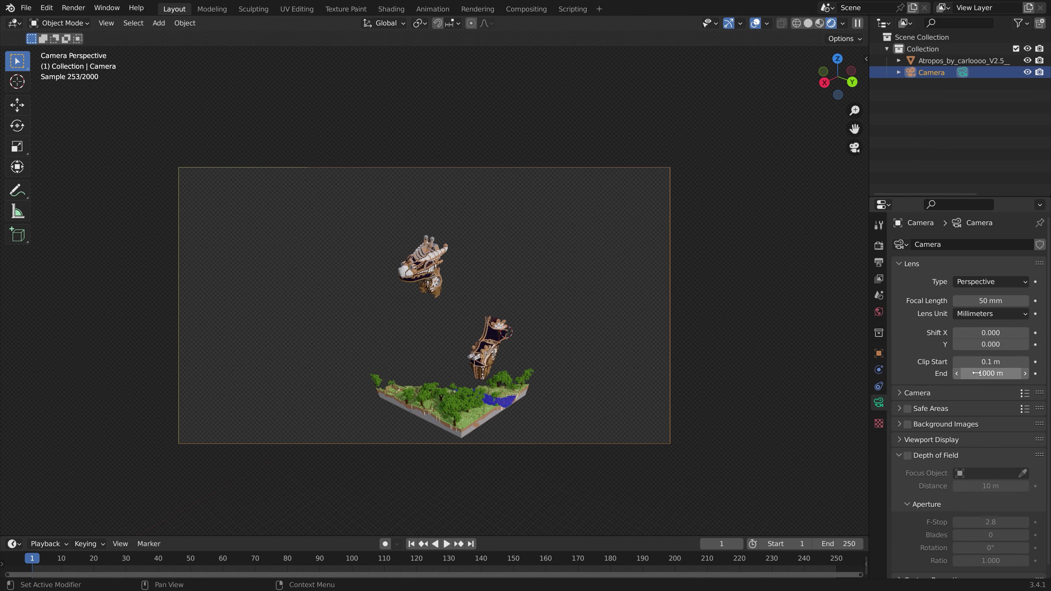
left_click_drag(977, 373, 1030, 373)
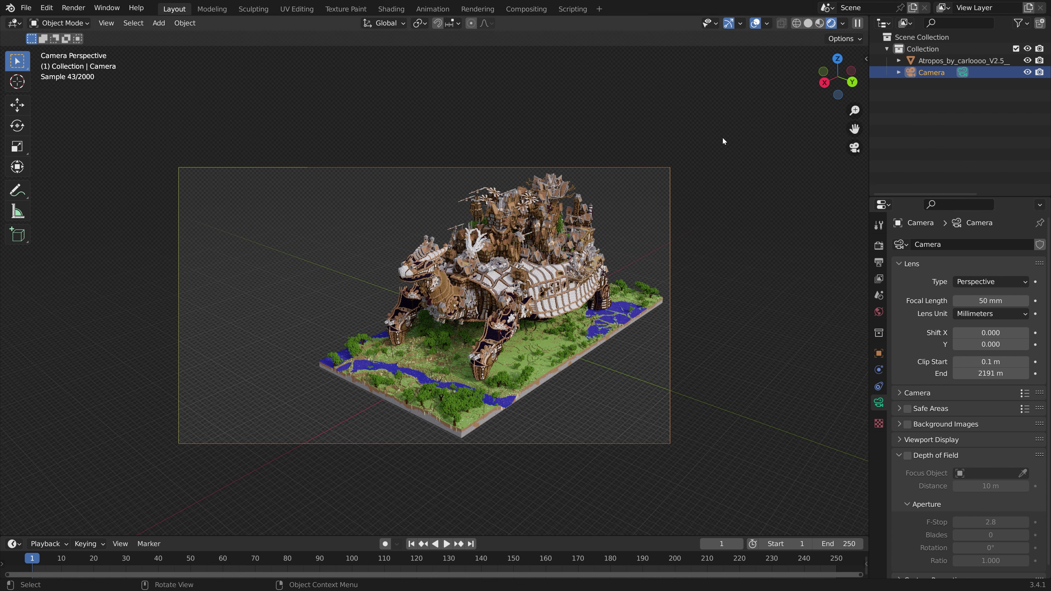
Show the camera's transform values and keyframe its location and rotation at frame 1
key("n")
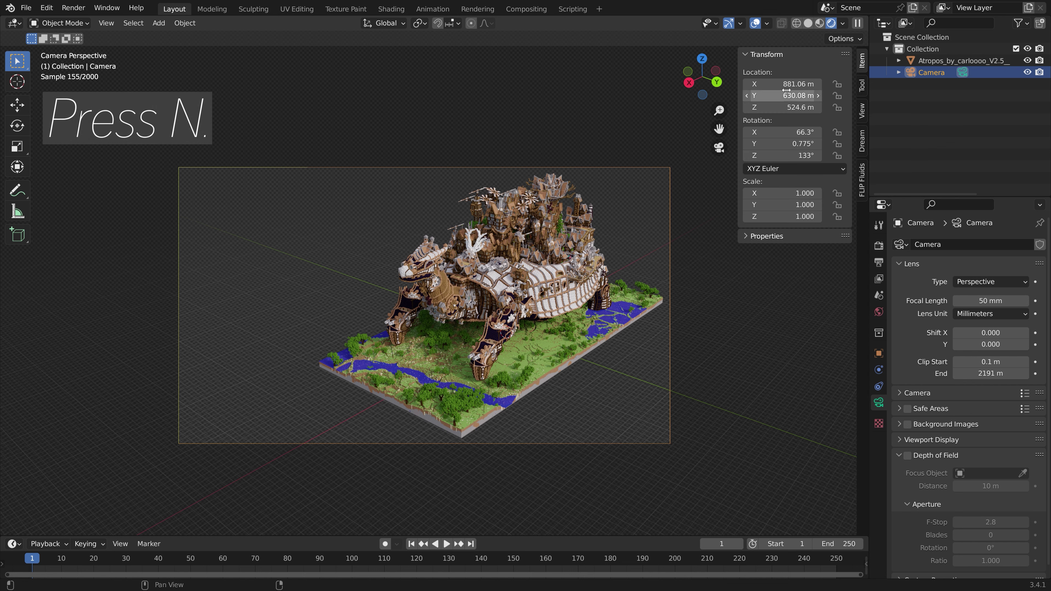
key("i")
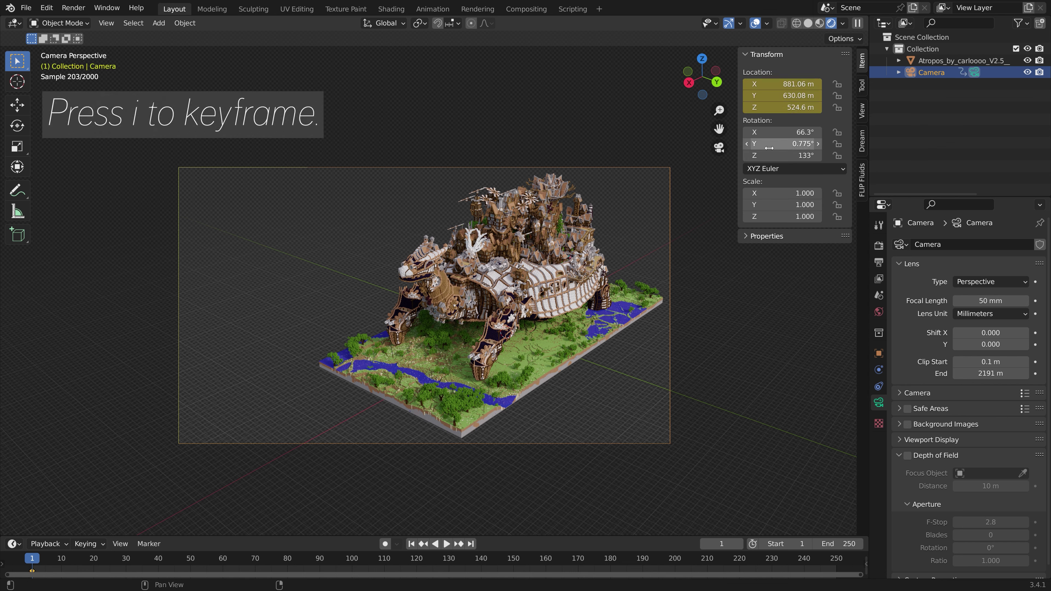
key("i")
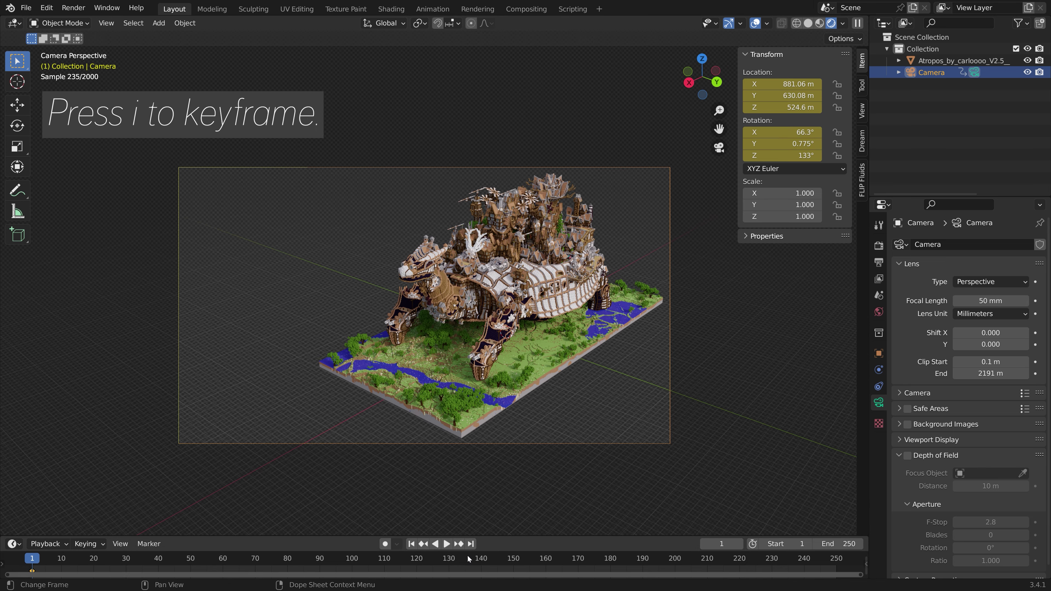
Go to frame 250 and move the camera to about X 793 m, Y 730 m, Z 516 m
left_click(472, 544)
key("g")
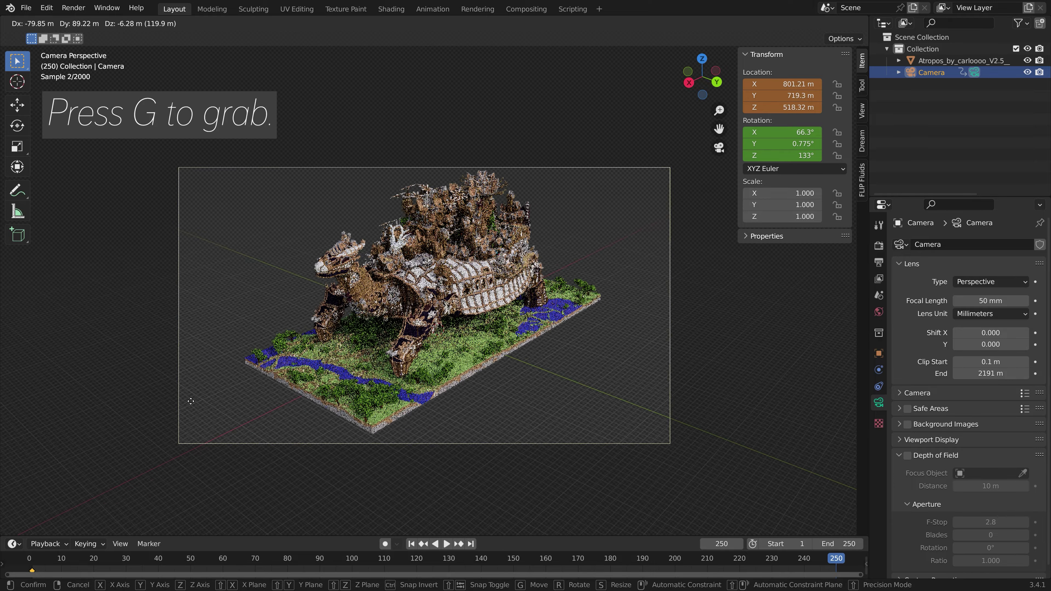
left_click(7, 137)
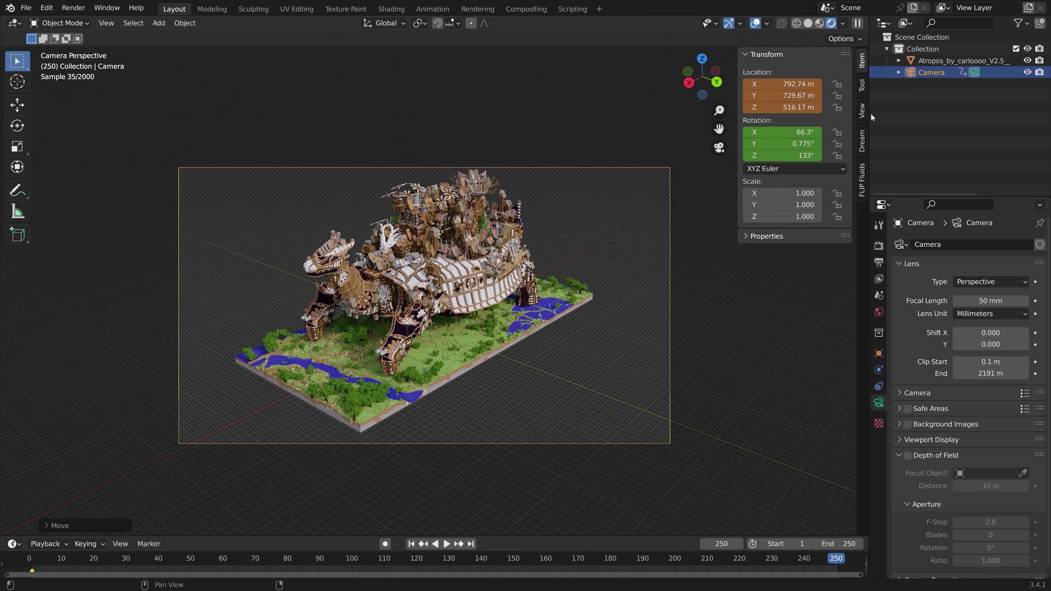
Lock the camera to the view, orbit it to about X 630 m, Y 893 m, Z 482 m, and keyframe its location and rotation
left_click(863, 110)
left_click(792, 202)
middle_click_drag(546, 297, 574, 296)
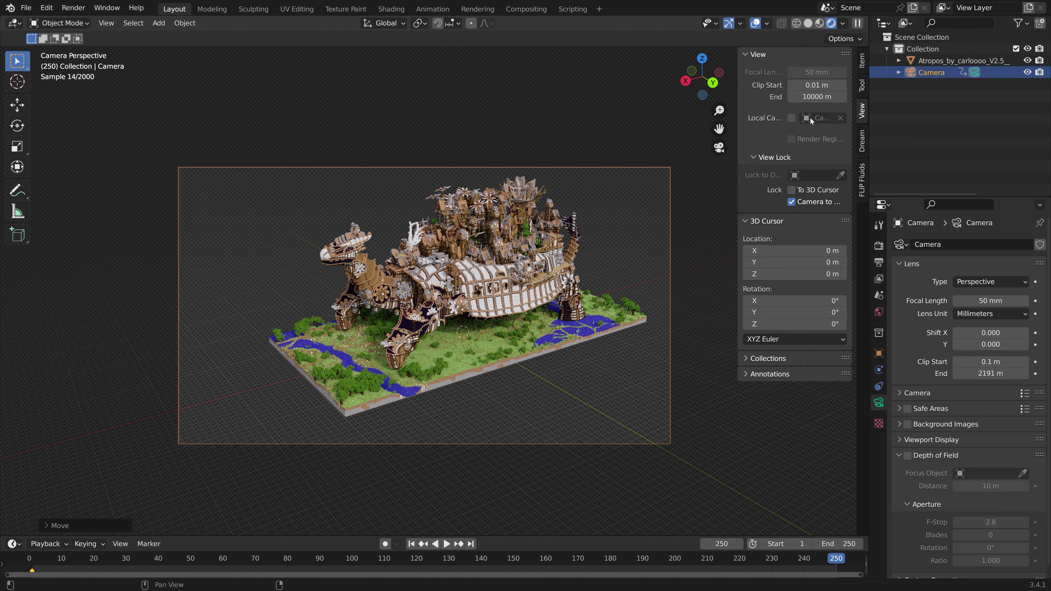
left_click(863, 62)
key("i")
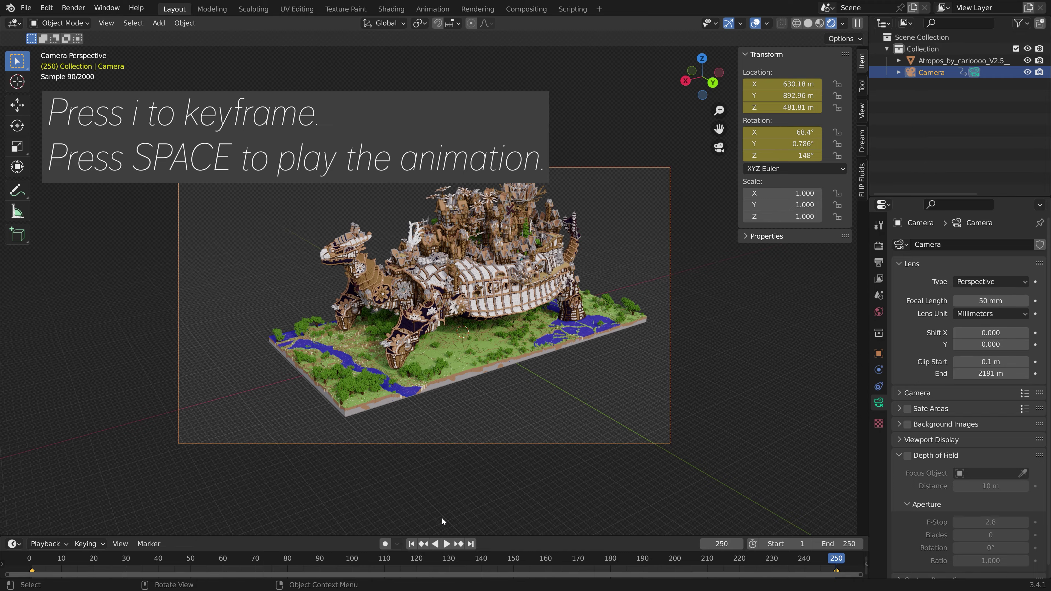
Play the camera animation and switch the viewport to solid shading before stopping playback
key("space")
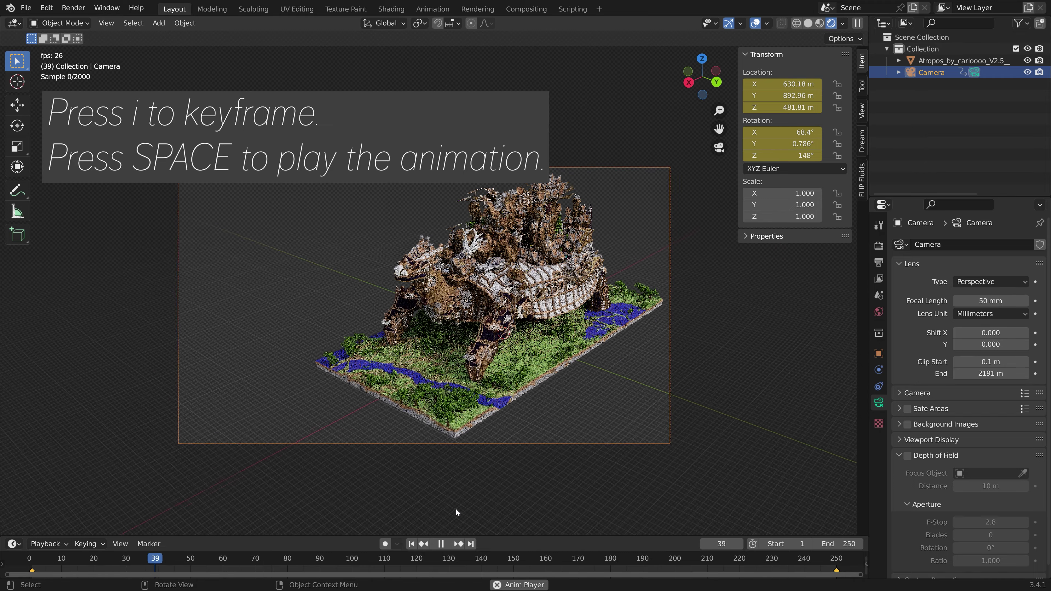
left_click(806, 27)
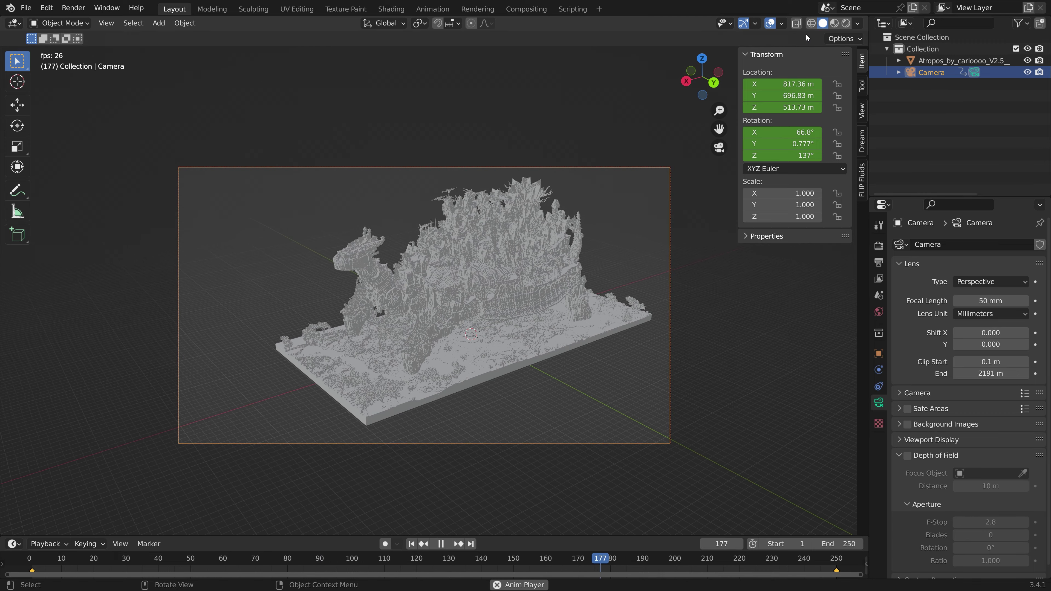
key("space")
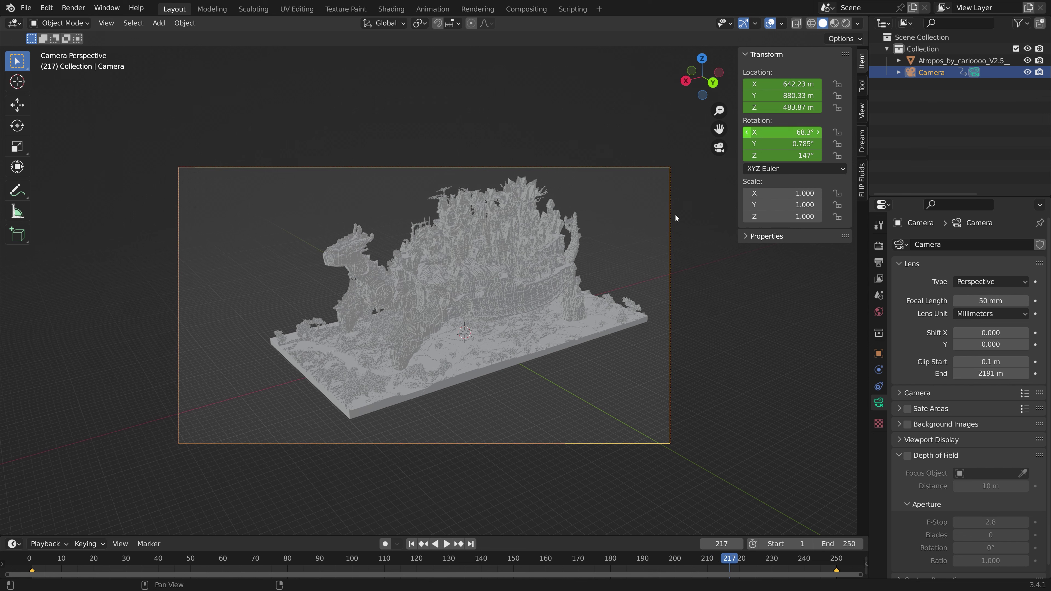
Set the camera keyframes' interpolation to Linear and preview the animation
key("t")
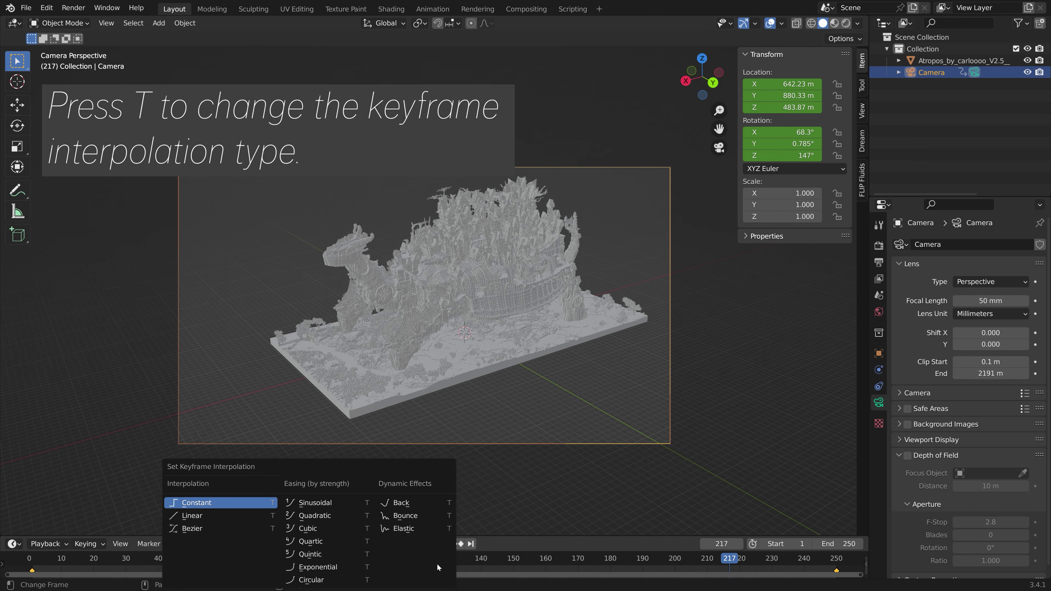
left_click(230, 519)
key("space")
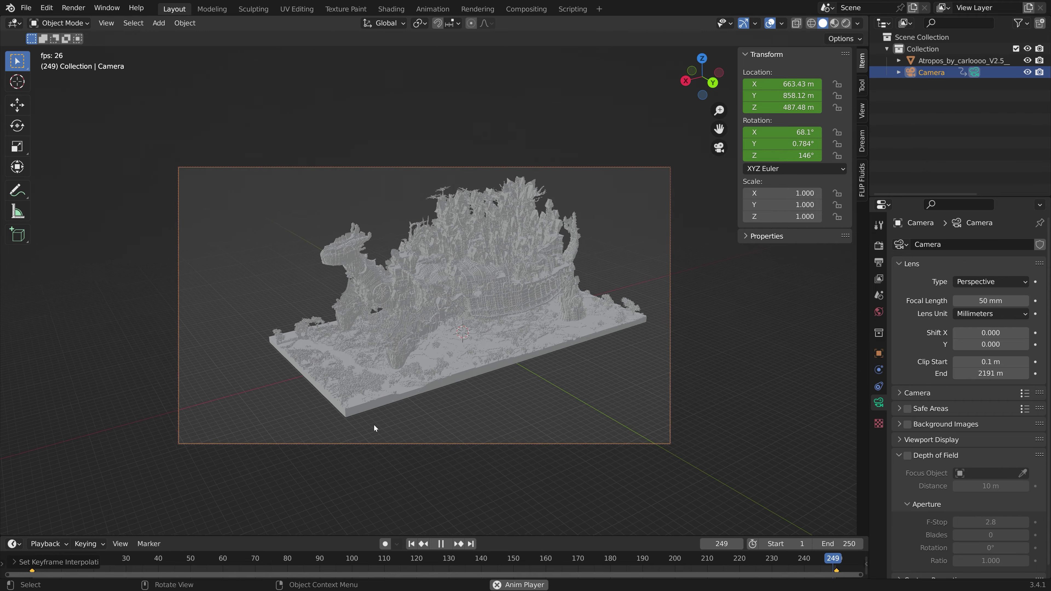
key("space")
Try Exponential easing on the camera keyframes and preview the animation
key("t")
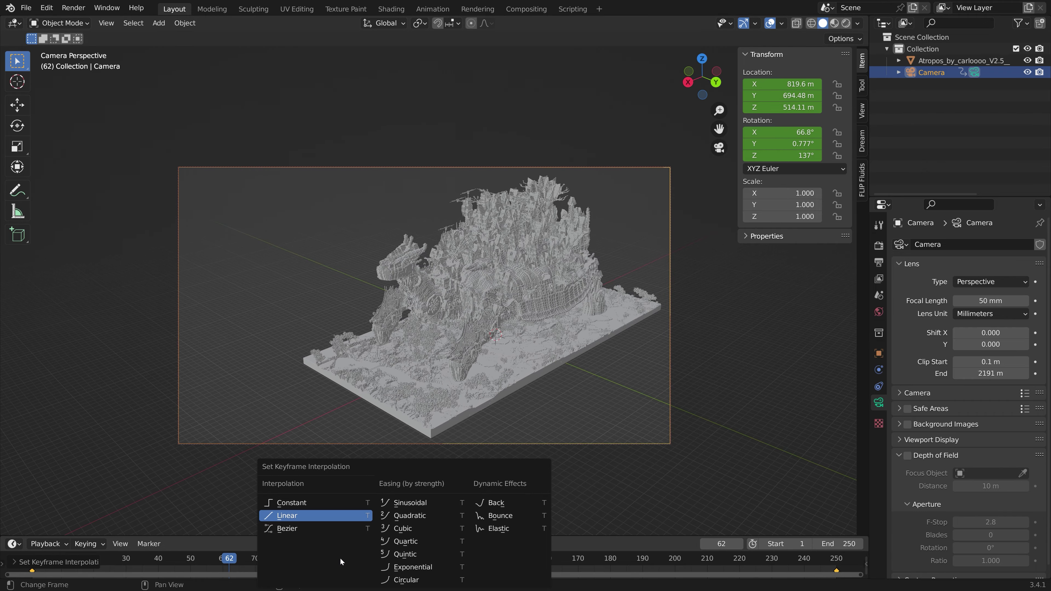
left_click(413, 567)
key("space")
Try the Bounce effect on the camera keyframes and preview the animation
key("space")
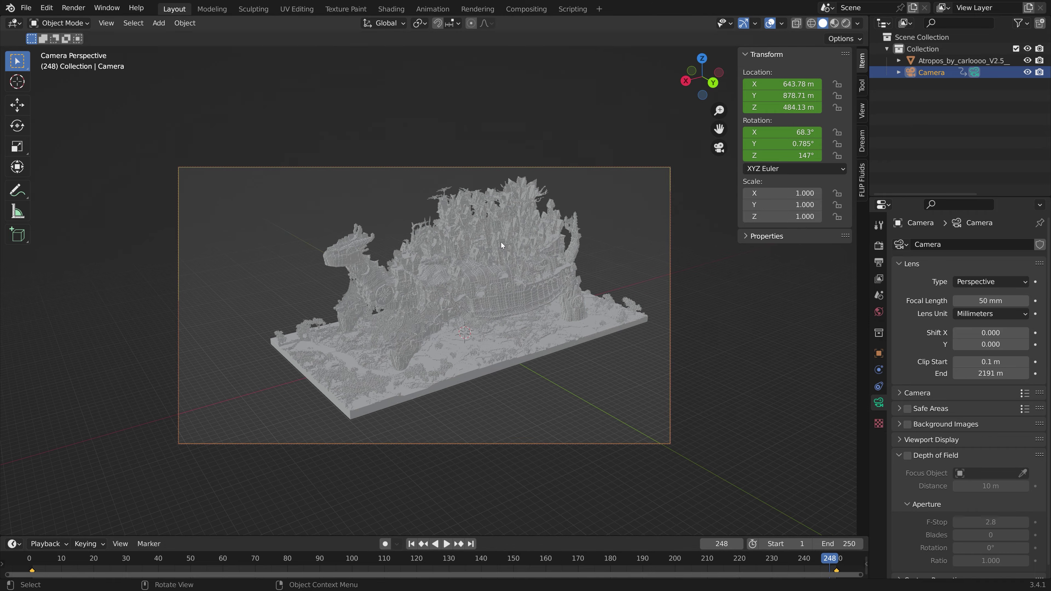
key("t")
left_click(534, 513)
key("space")
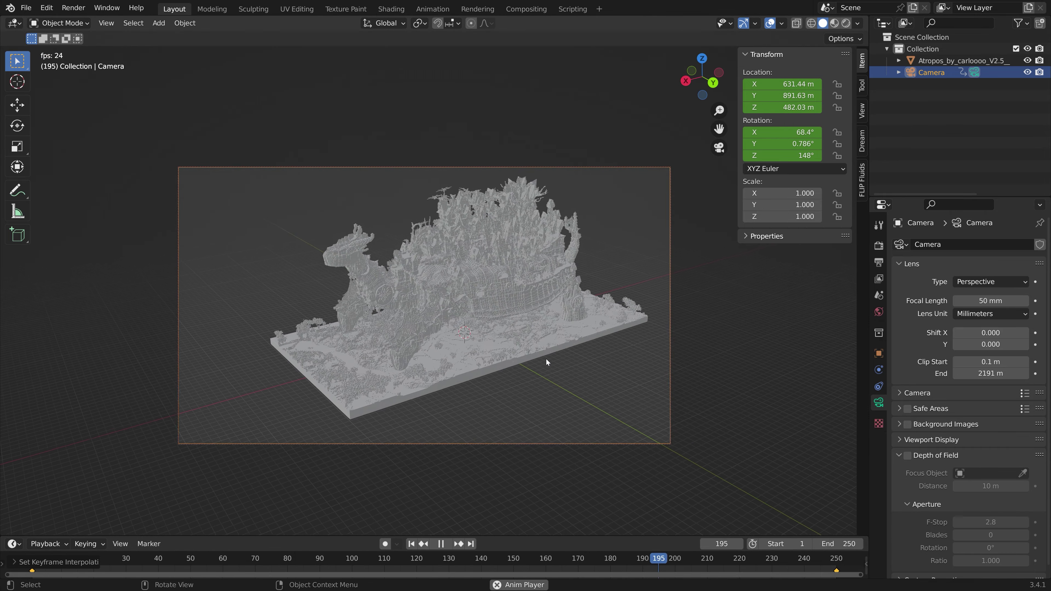
key("space")
Set the camera keyframes' interpolation back to Bezier and play the animation
key("t")
left_click(269, 529)
key("space")
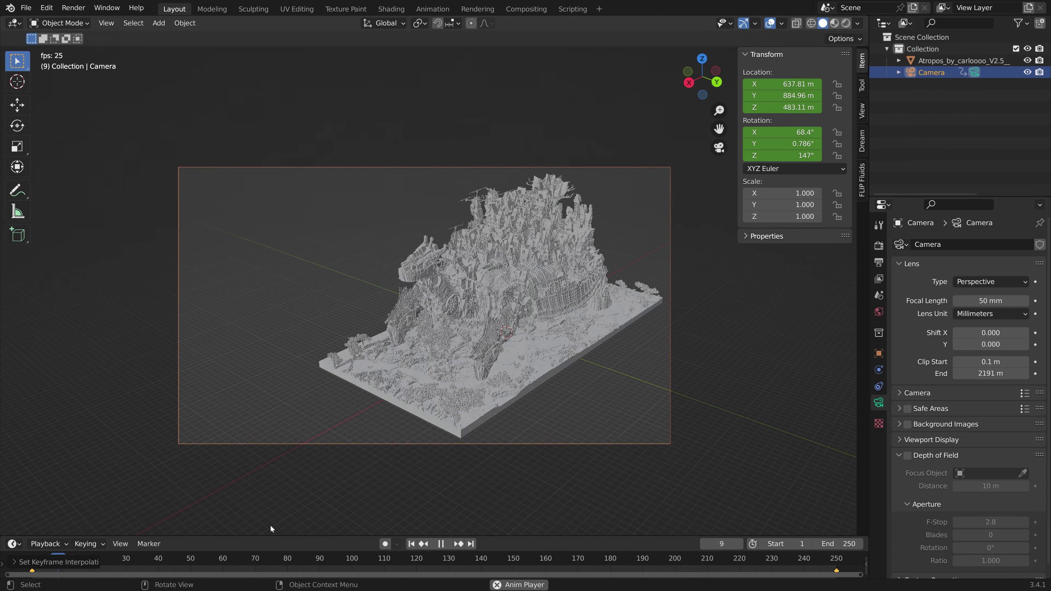
key("space")
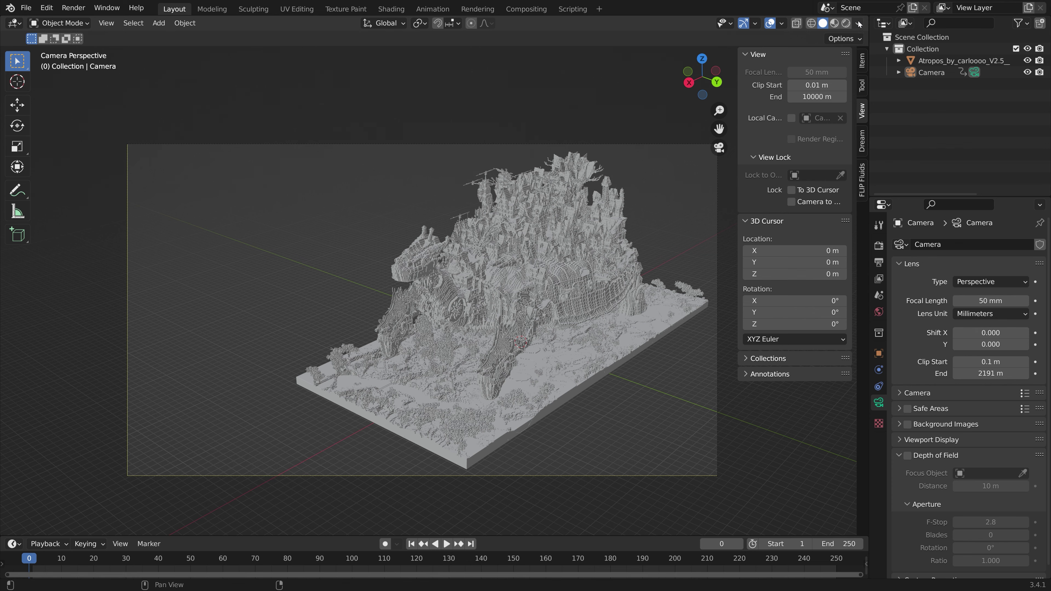
Split the 3D viewport, turn the new area into a Graph Editor showing the camera's curves, and narrow its channel list
left_click_drag(865, 19, 483, 81)
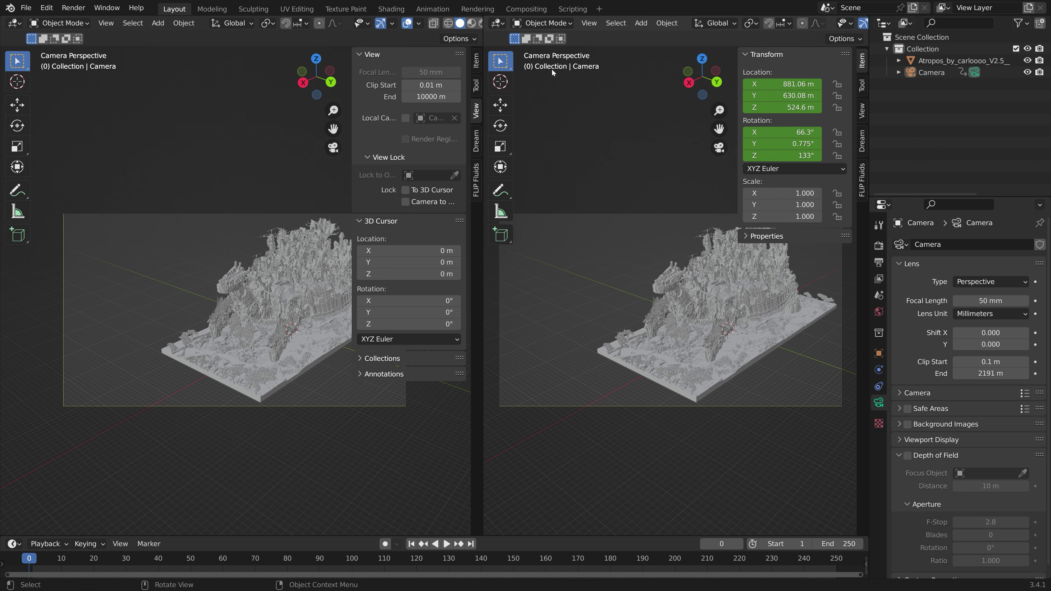
left_click(499, 26)
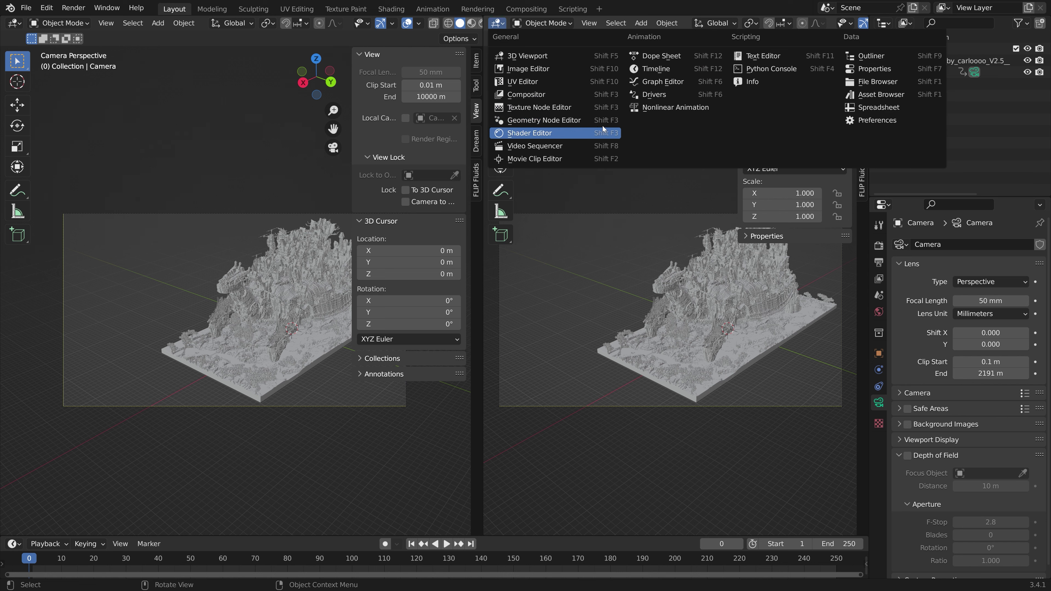
left_click(680, 82)
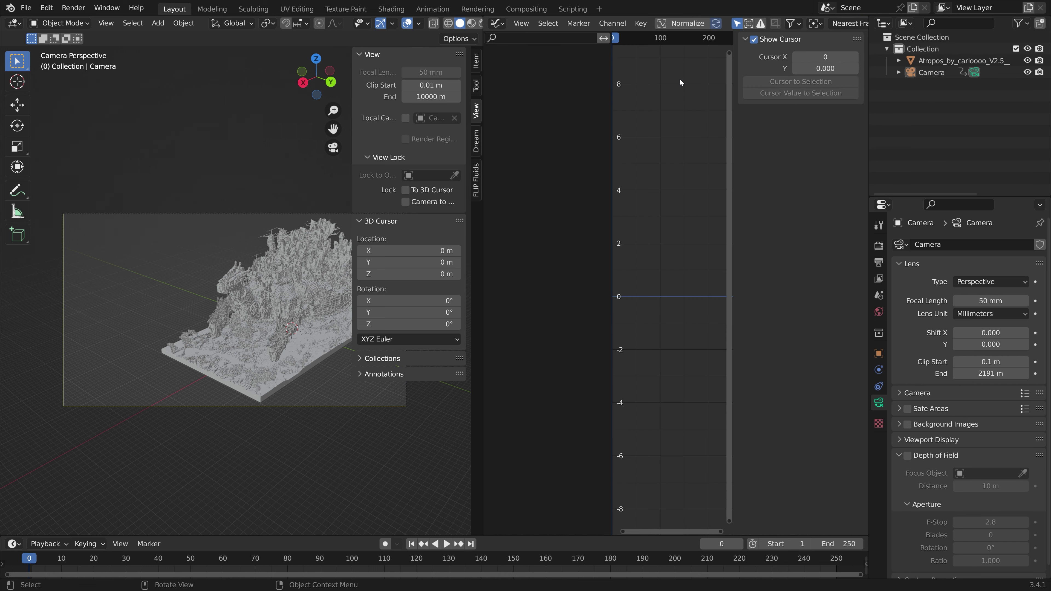
left_click(945, 73)
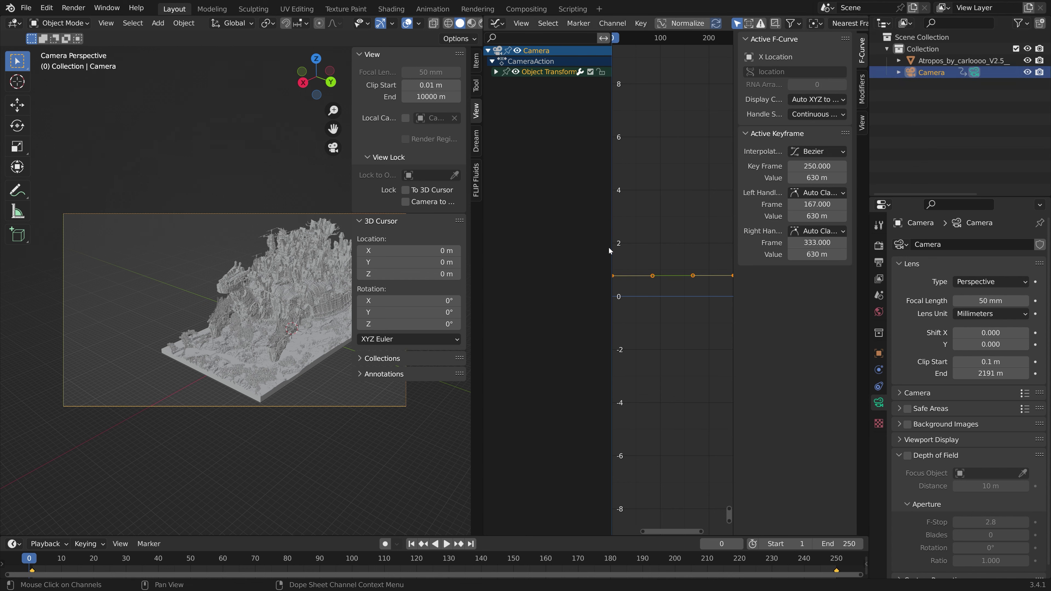
left_click_drag(611, 247, 543, 250)
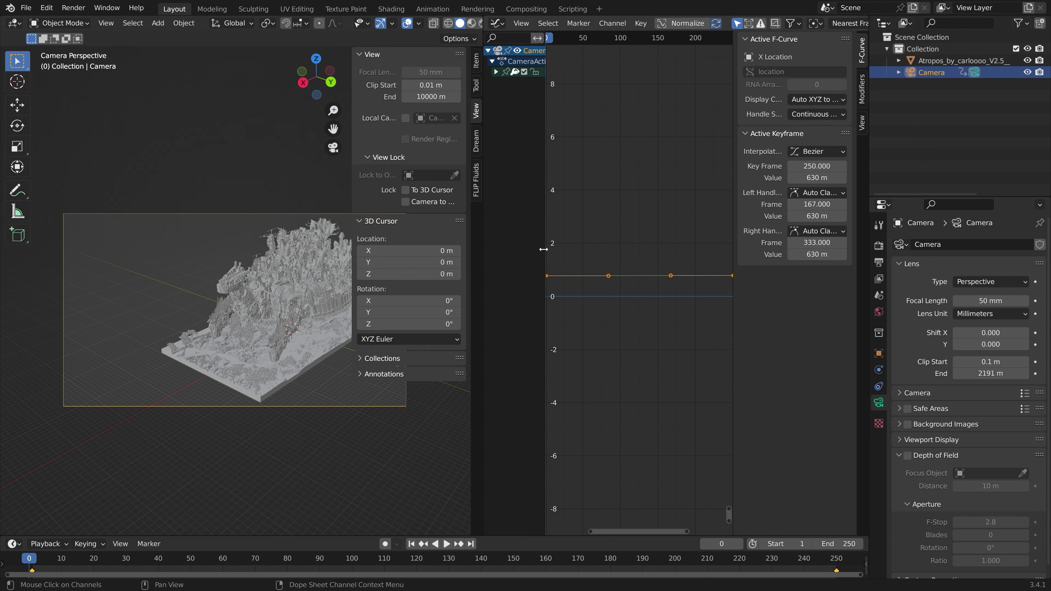
Add a Noise modifier to the camera's X Location curve, set its strength to 5.9, and start playback
left_click(863, 103)
left_click(786, 44)
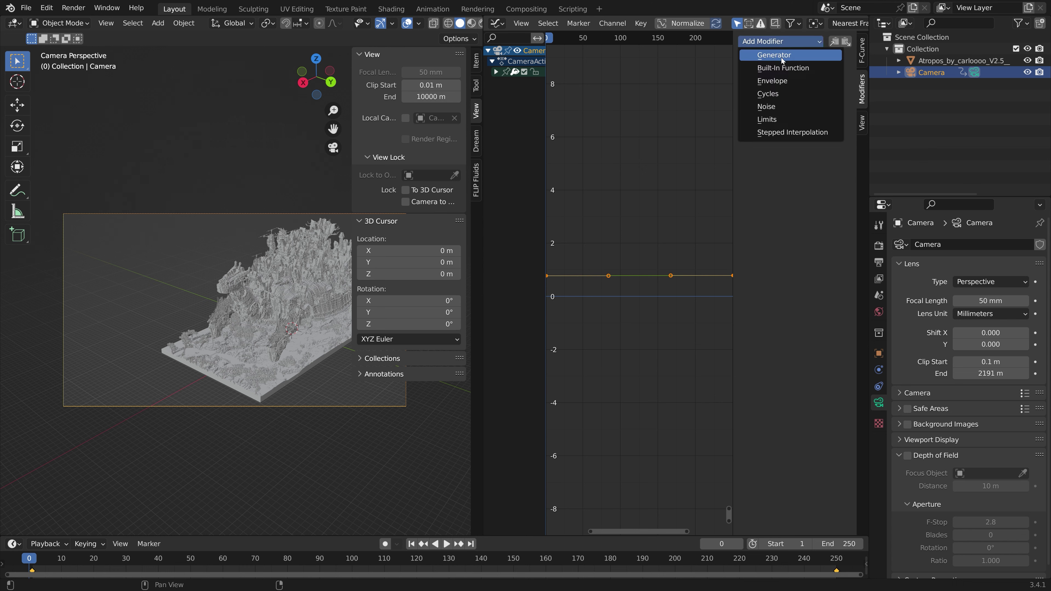
left_click(789, 108)
left_click_drag(807, 106, 829, 106)
key("space")
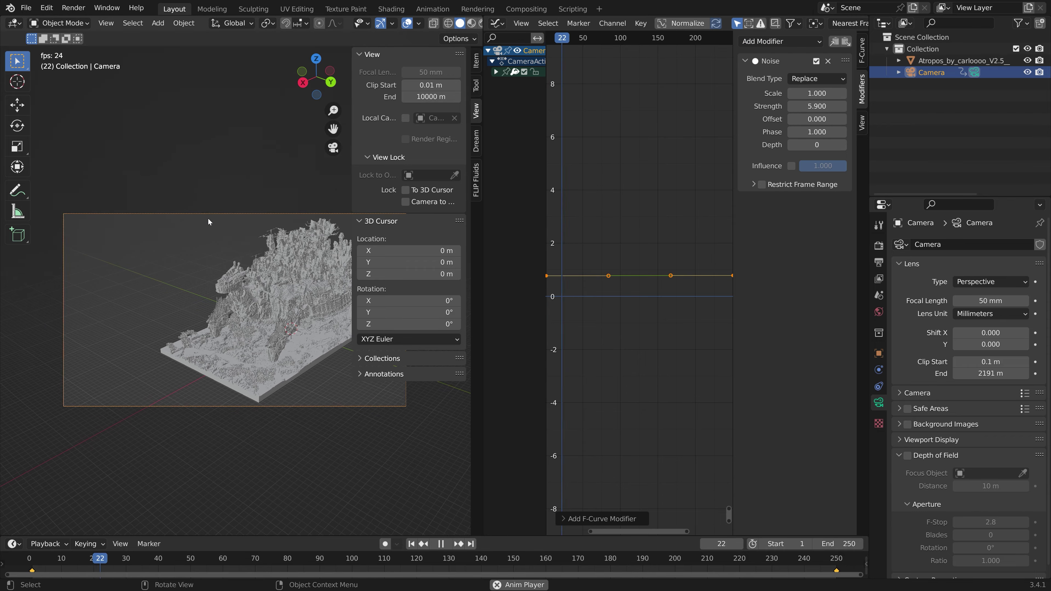
Adjust the Noise modifier during playback to a scale of 71.9 and a strength of 13.1, and stop playback
left_click_drag(808, 93, 918, 93)
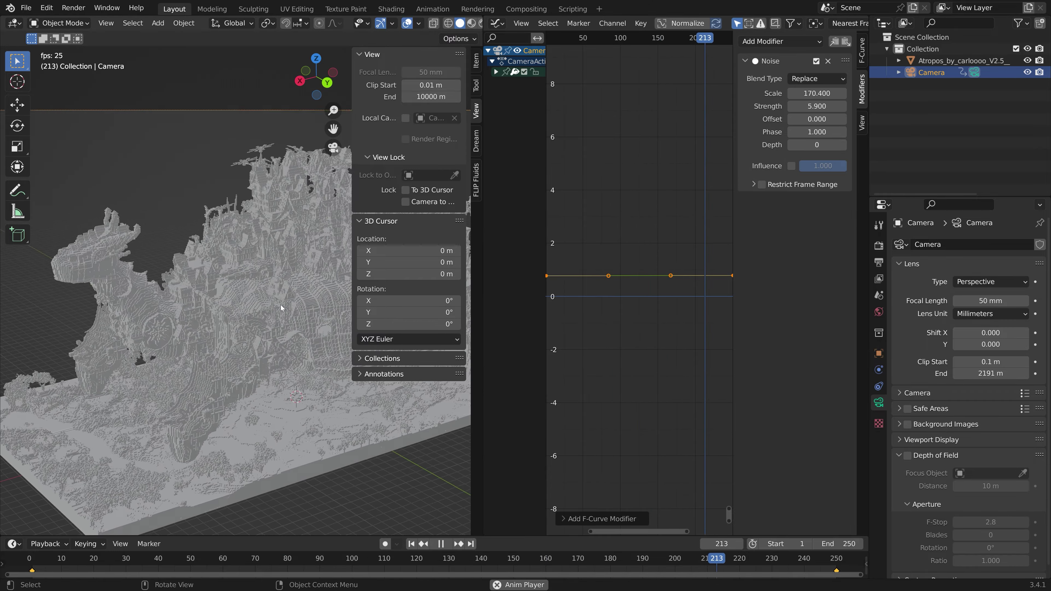
left_click_drag(801, 106, 758, 126)
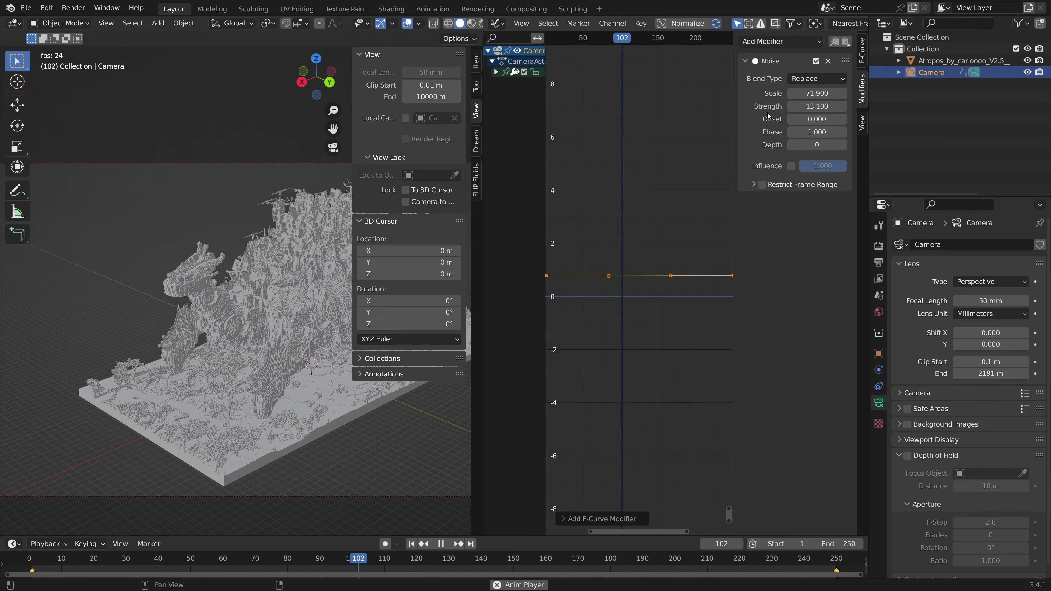
key("space")
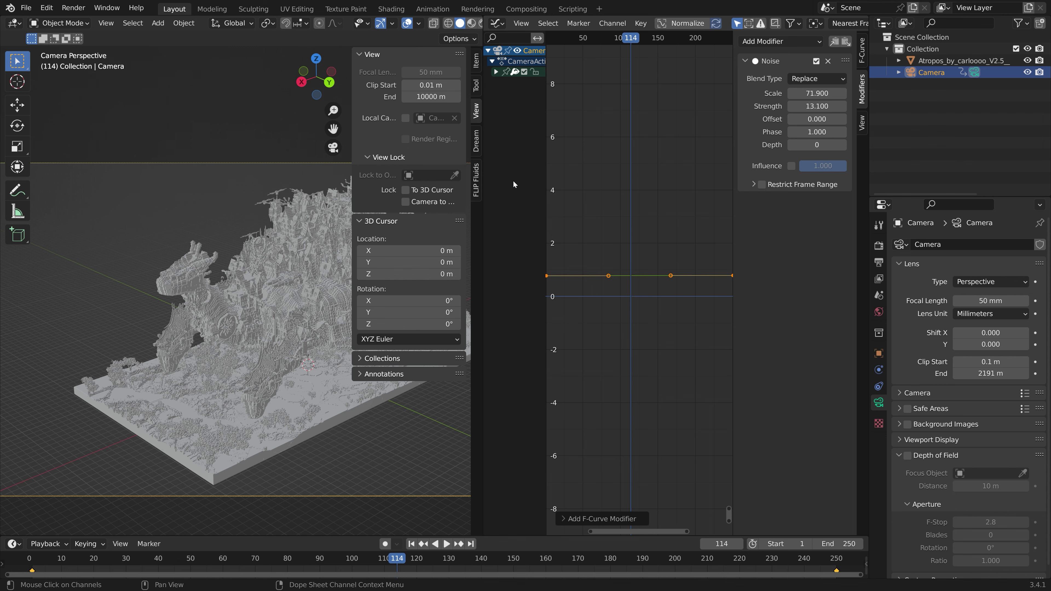
Close the Graph Editor area to restore the full 3D viewport and show the camera's transform values
left_click_drag(481, 17, 517, 100)
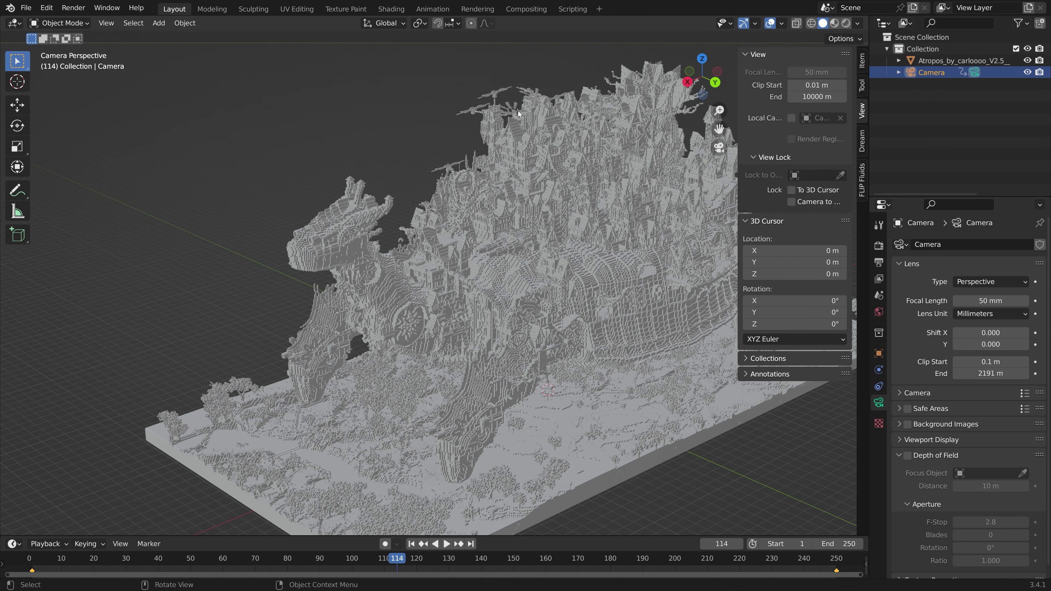
left_click(862, 59)
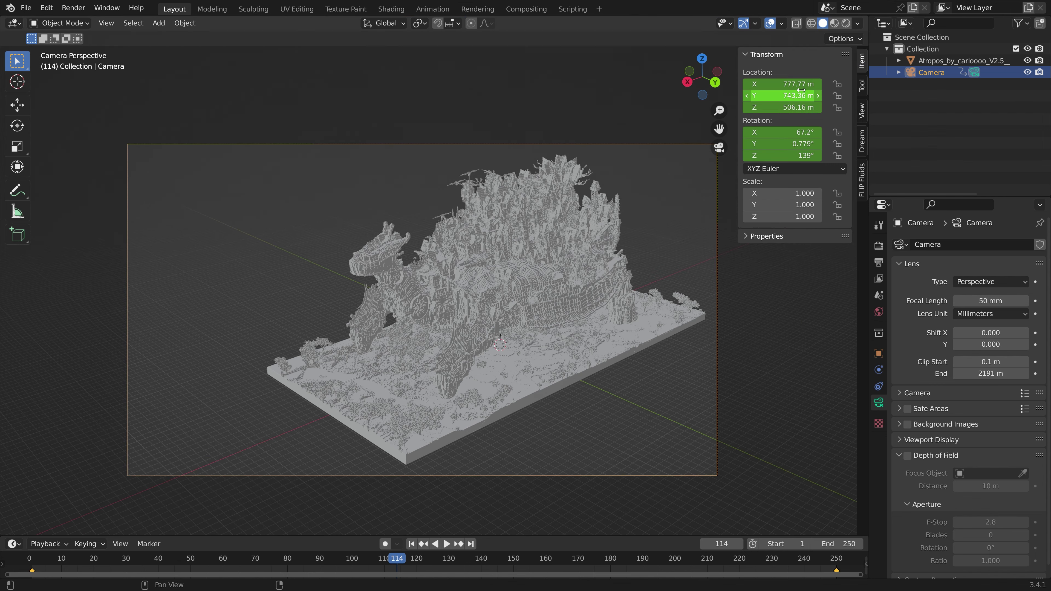
Clear all location and rotation keyframes from the camera
right_click(767, 96)
left_click(768, 111)
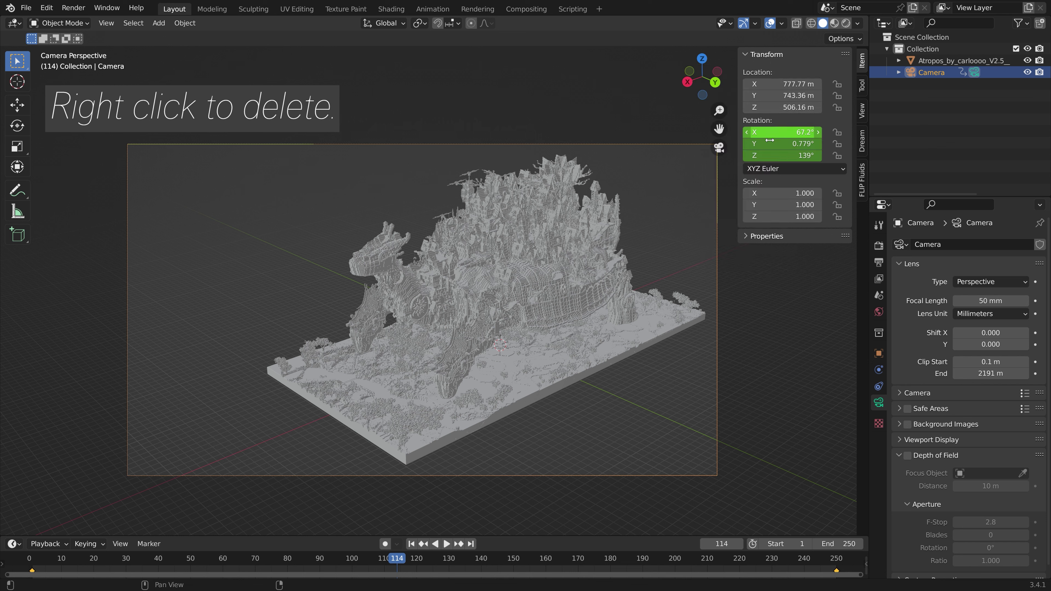
right_click(770, 143)
left_click(770, 143)
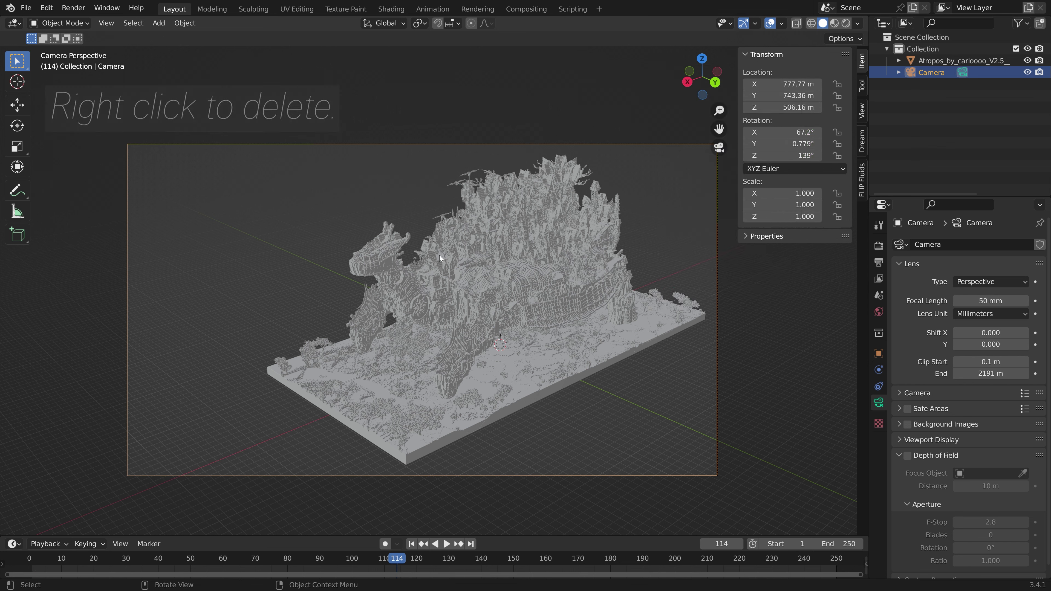
Add a cube-shaped empty at the world origin and scale it up to about 94.5
key("shift+a")
mouse_move(439, 256)
mouse_move(420, 372)
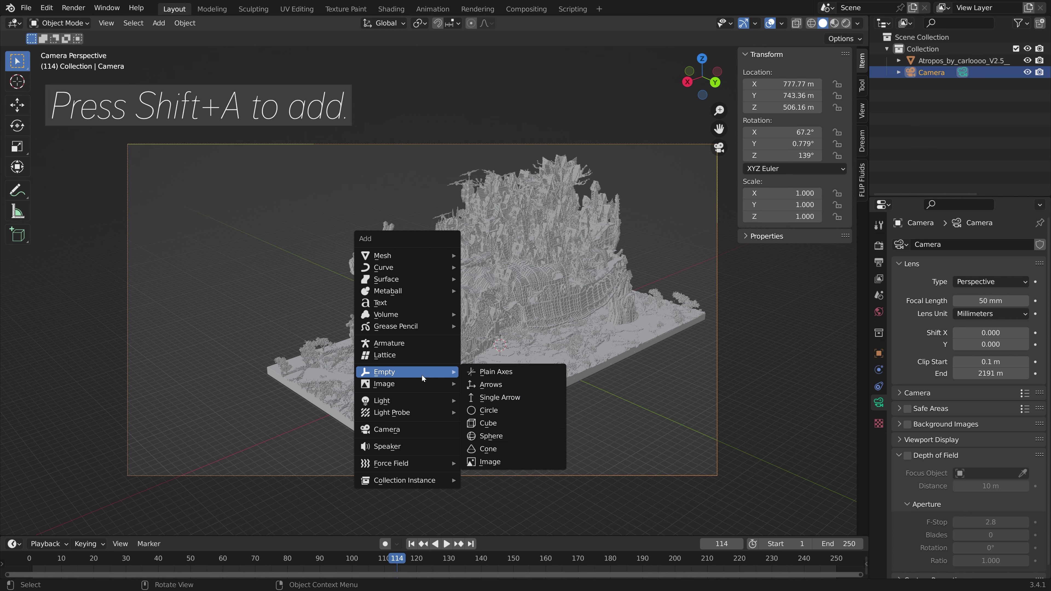
left_click(520, 426)
key("s")
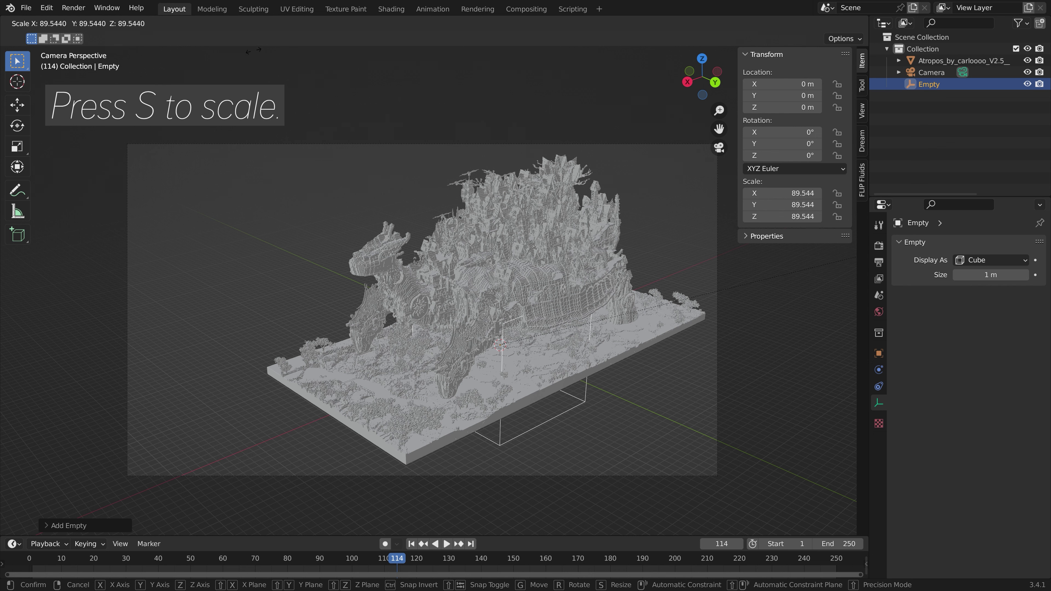
left_click(434, 515)
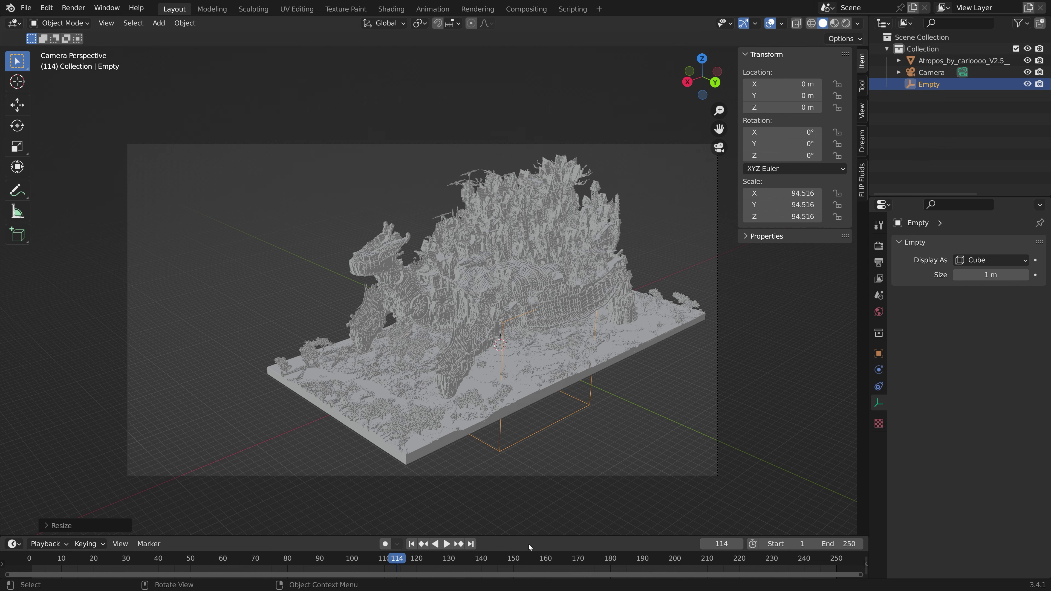
Parent the camera to the cube empty
left_click(719, 393)
left_click(592, 387, "shift")
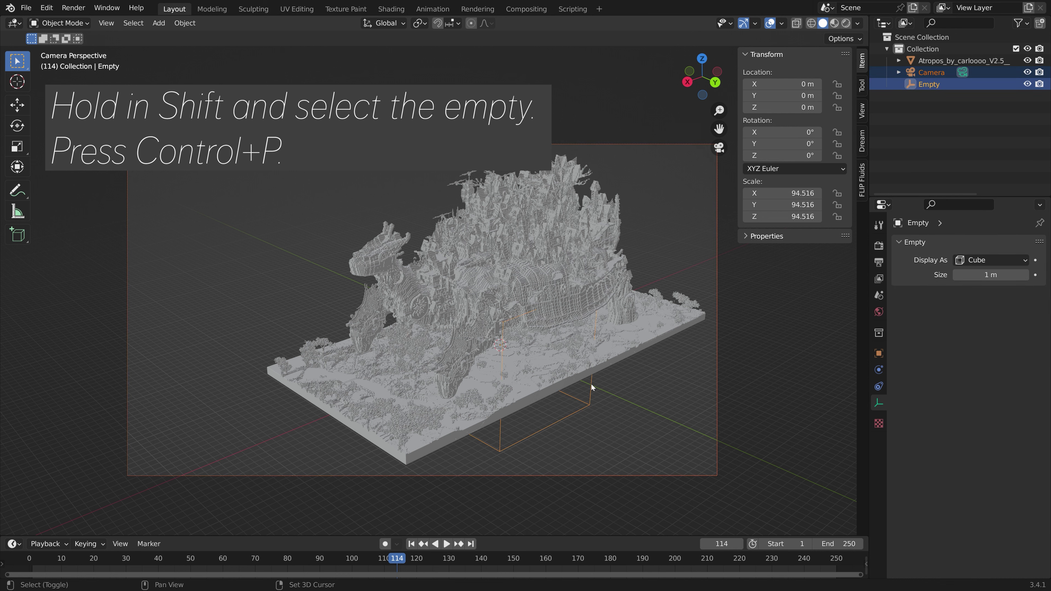
key("ctrl+p")
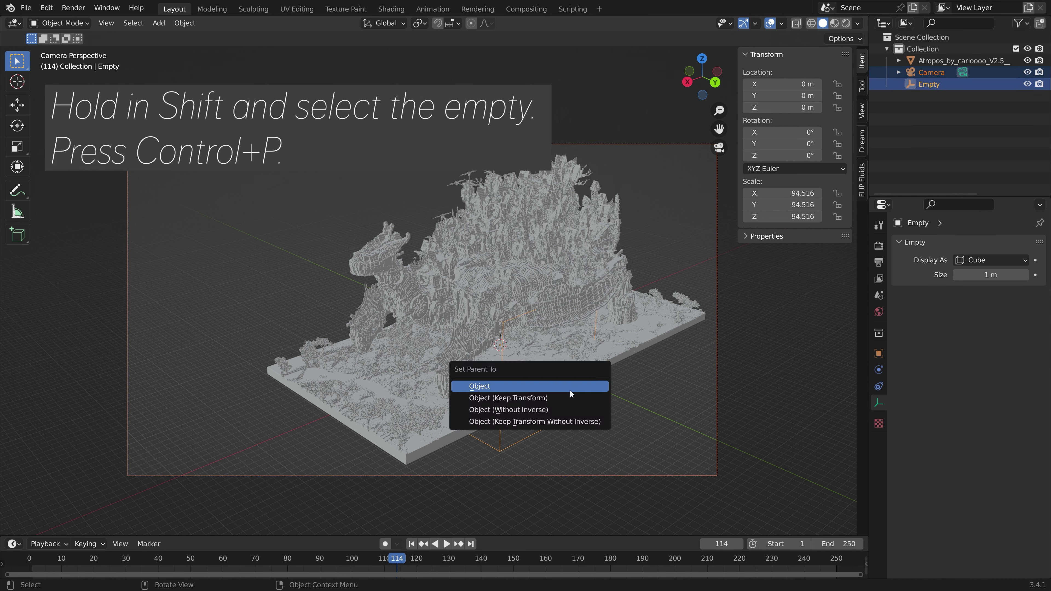
left_click(567, 398)
left_click(590, 396)
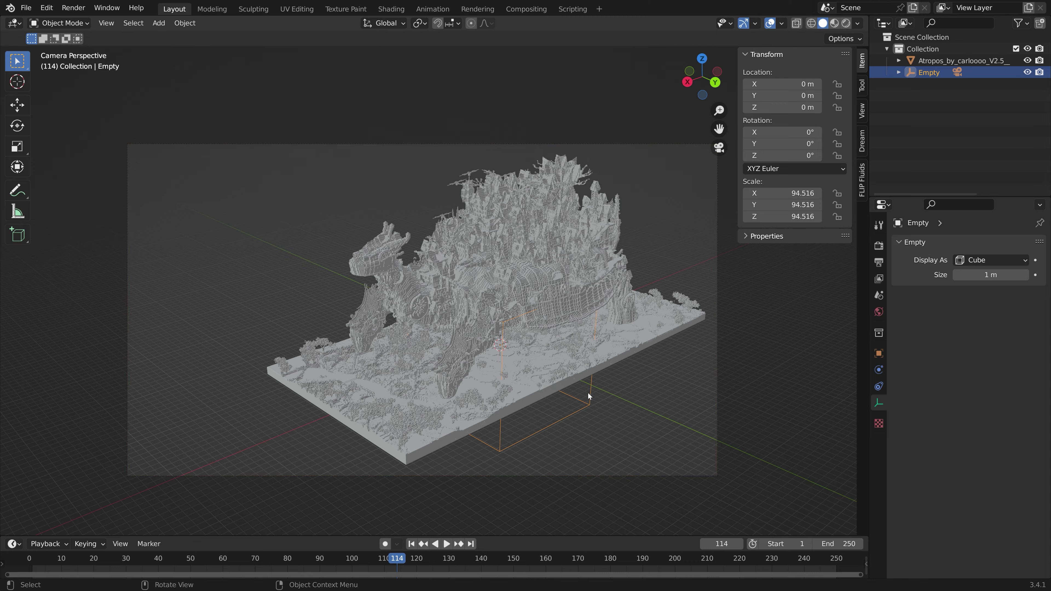
Move the camera about 31 m sideways to roughly X 755, Y 765, Z 502 m
left_click(718, 369)
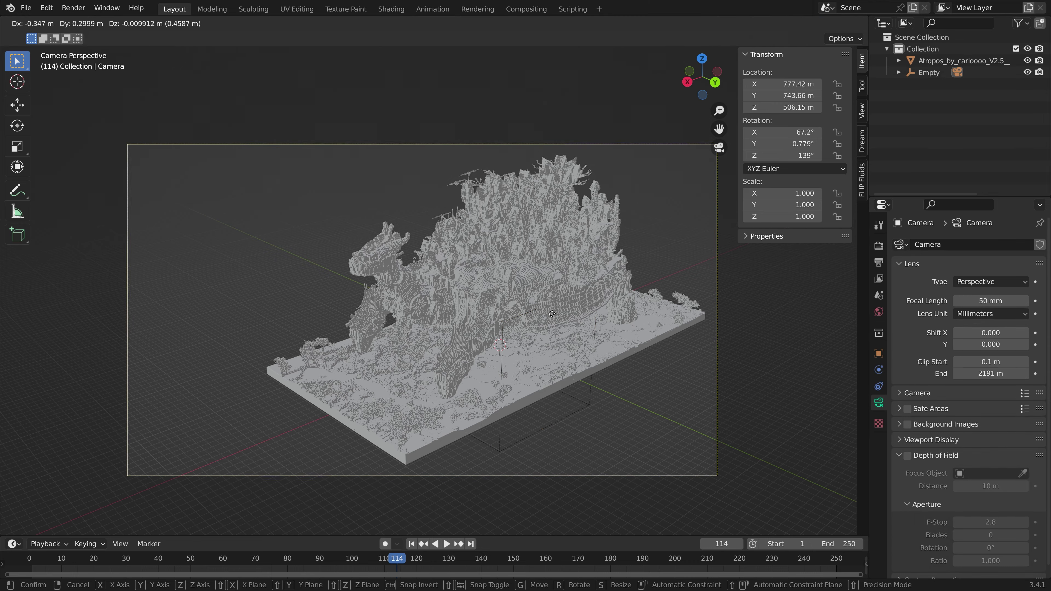
key("g")
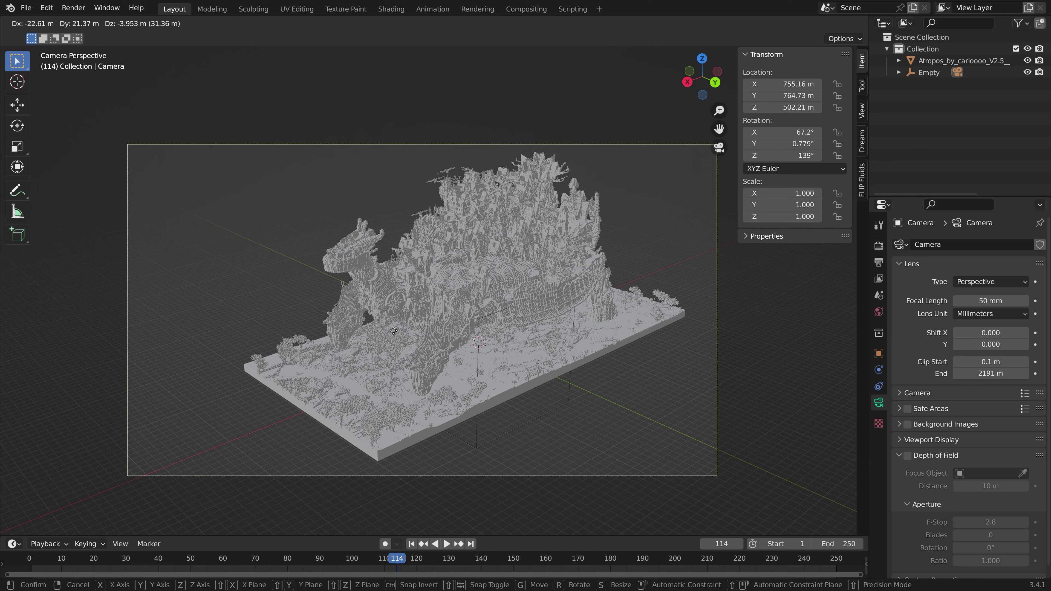
left_click(515, 293)
Drive the empty's Z rotation with an expression starting with #frame/ and play the orbit animation
left_click(566, 389)
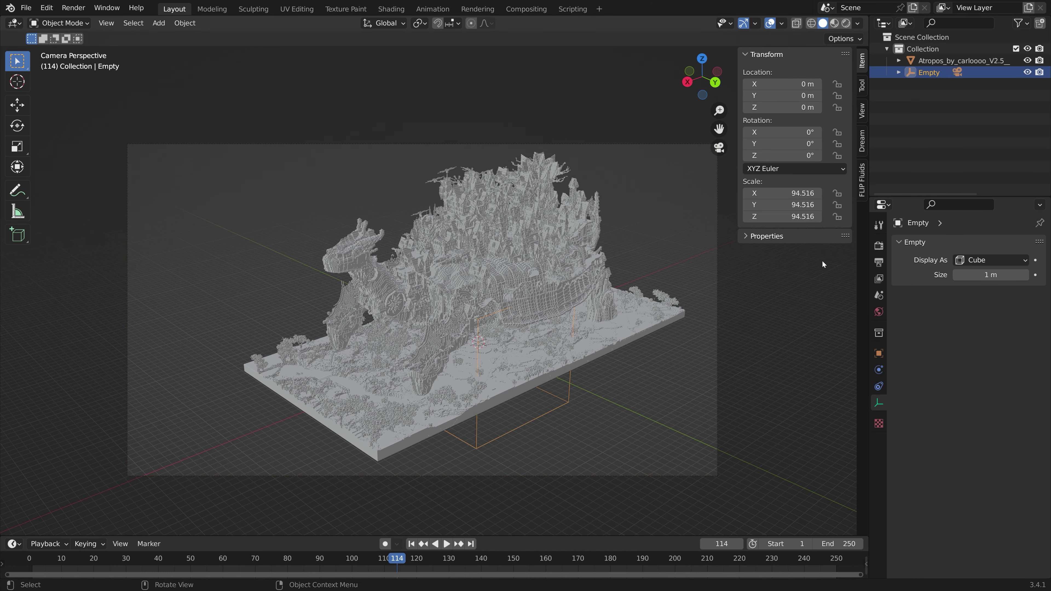
left_click(782, 155)
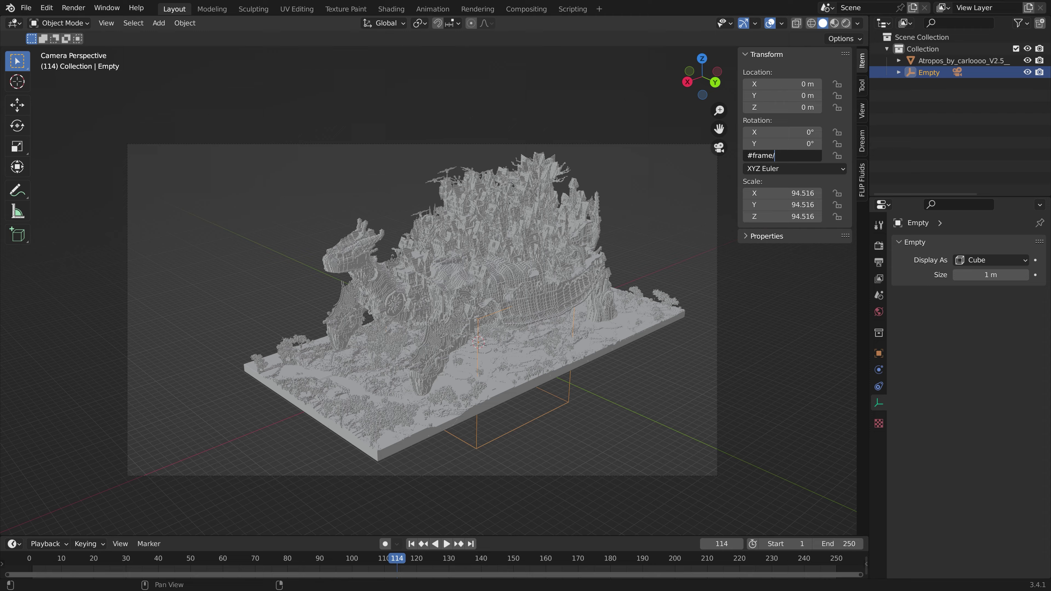
key("Return")
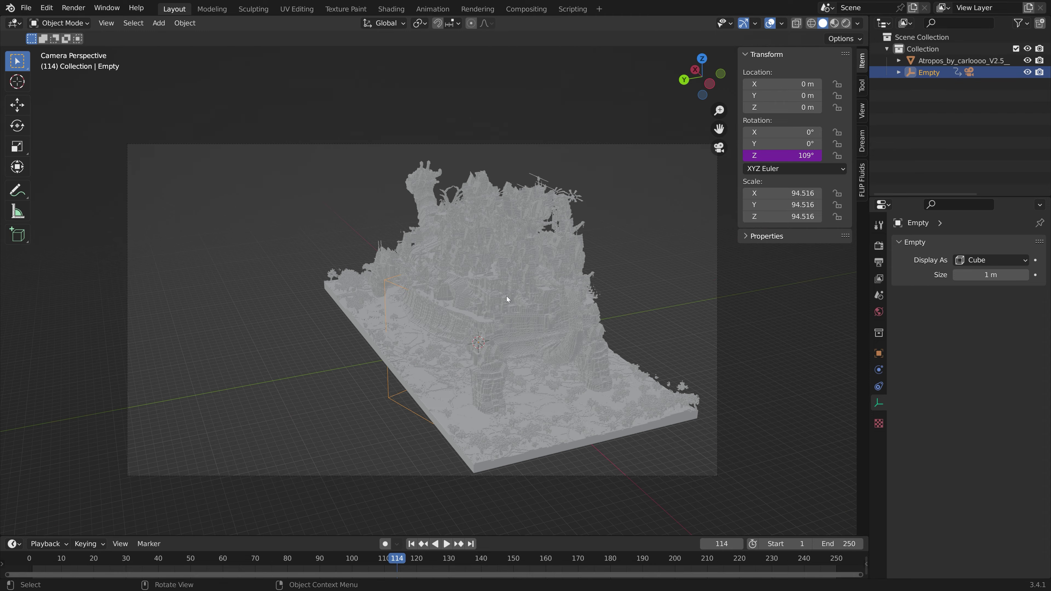
key("space")
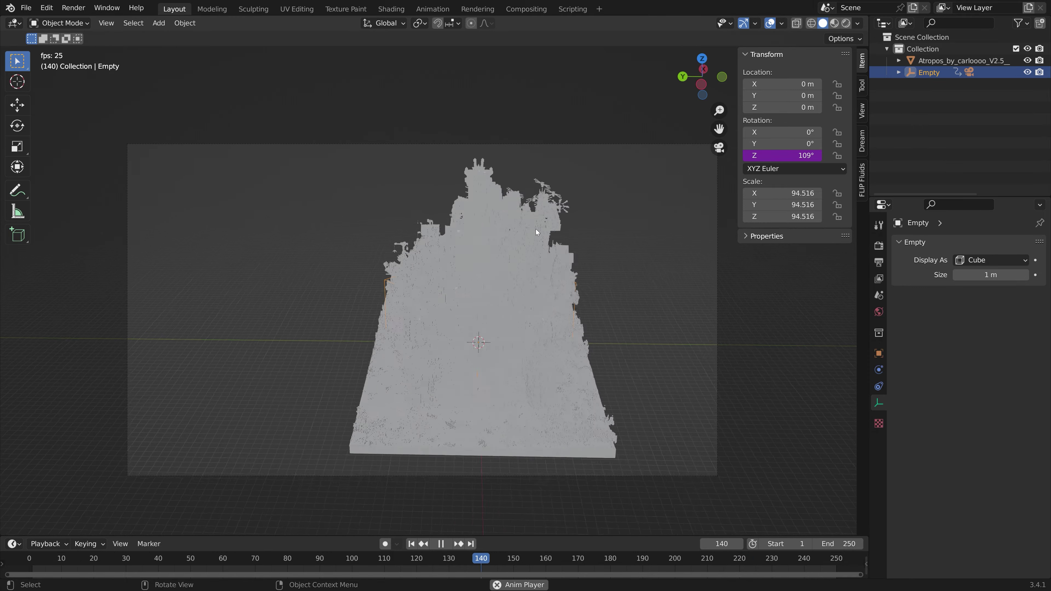
key("space")
Move the camera back about 112 m along its local Z axis and play the orbit animation again
left_click(668, 145)
key("g")
key("z")
key("z")
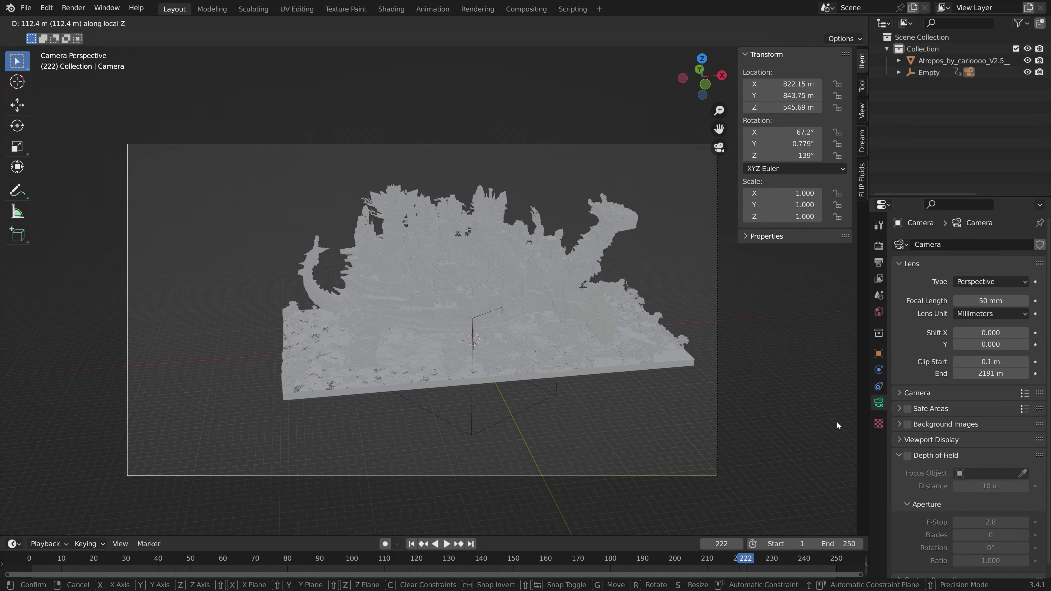
left_click(682, 331)
key("space")
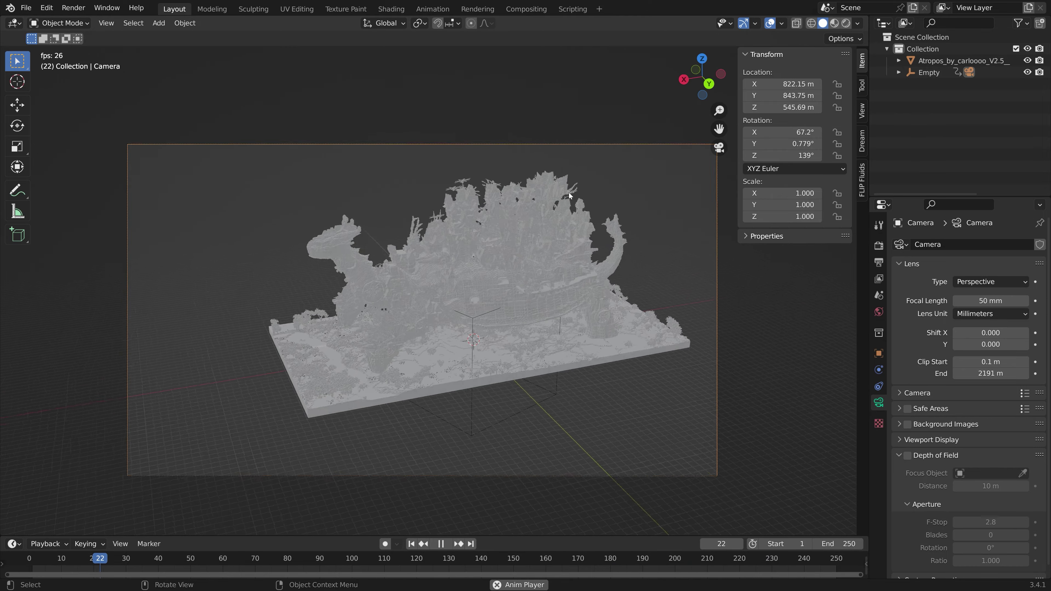
key("space")
Leave the camera view and delete both the cube empty and the camera
middle_click_drag(569, 192, 712, 245)
left_click(526, 303)
key("x")
left_click(531, 305)
left_click(931, 72)
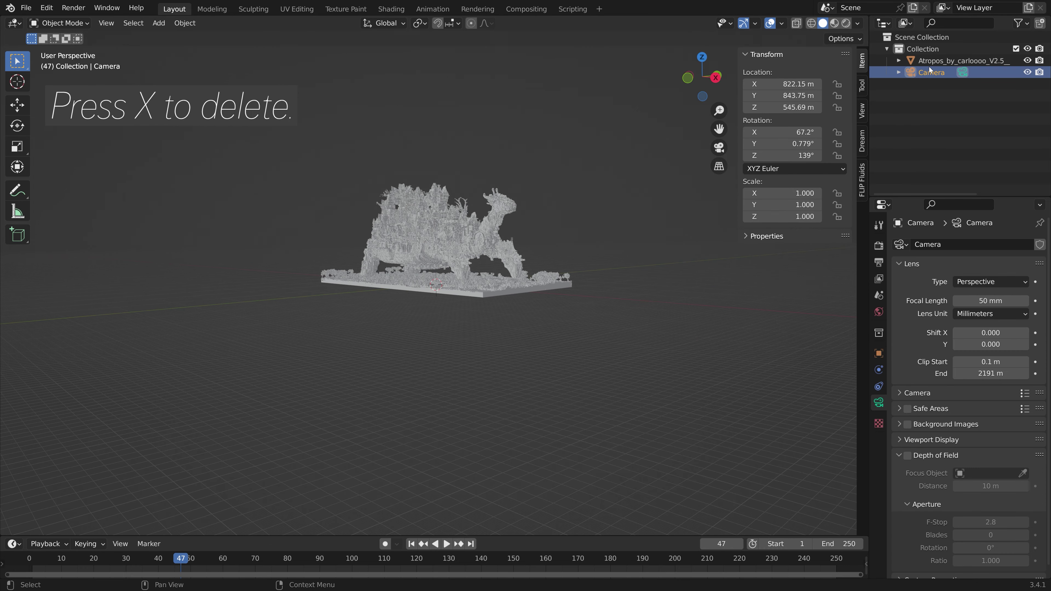
key("x")
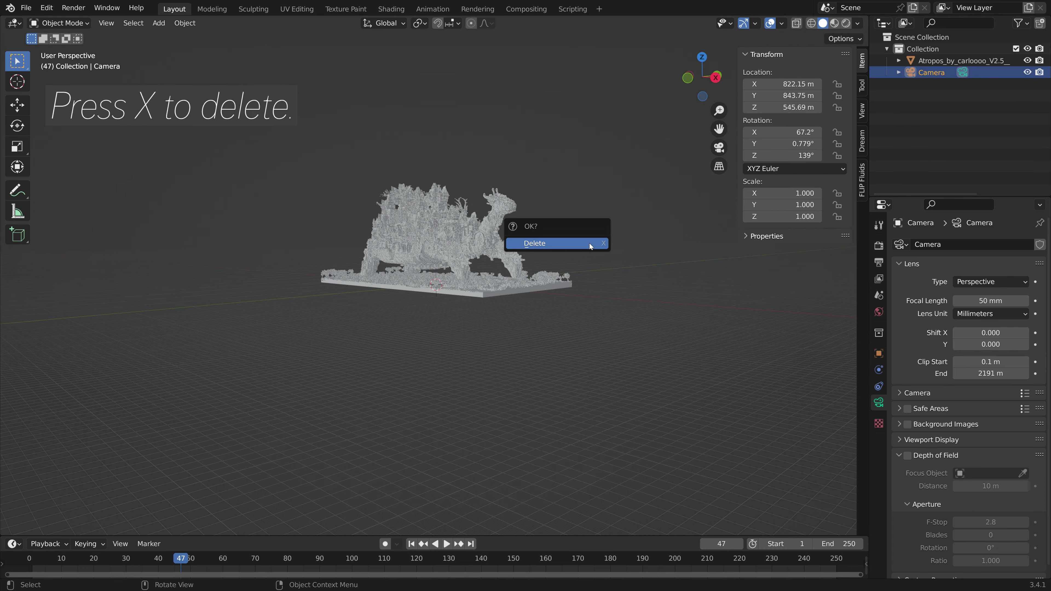
left_click(590, 243)
Add a camera at about X 235, Y -264, Z 105 m and duplicate it to about X 7, Y -70, Z 294 m
middle_click_drag(590, 243, 466, 241)
key("shift+a")
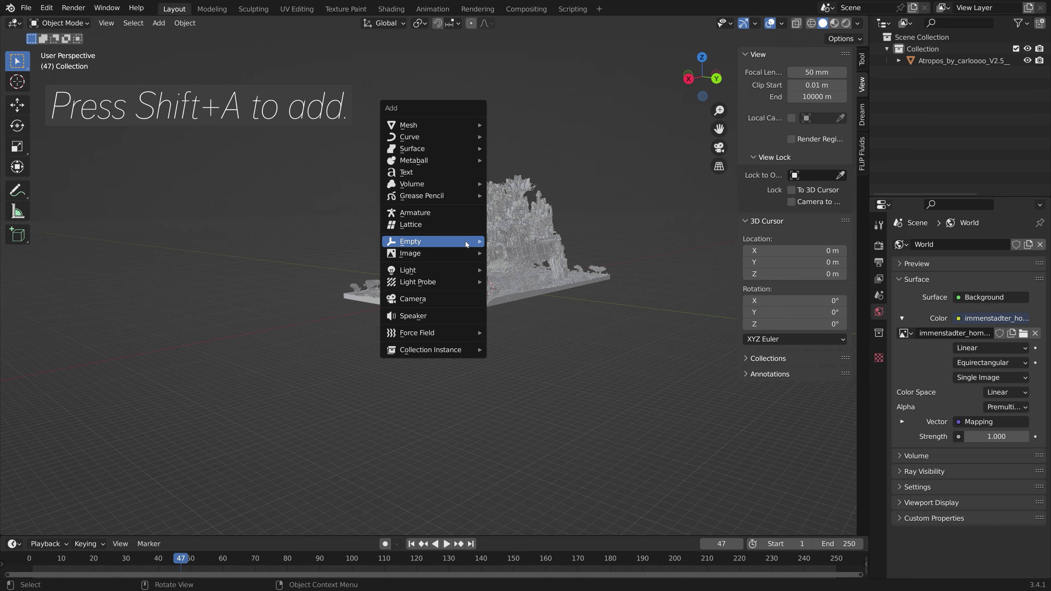
left_click(470, 295)
key("g")
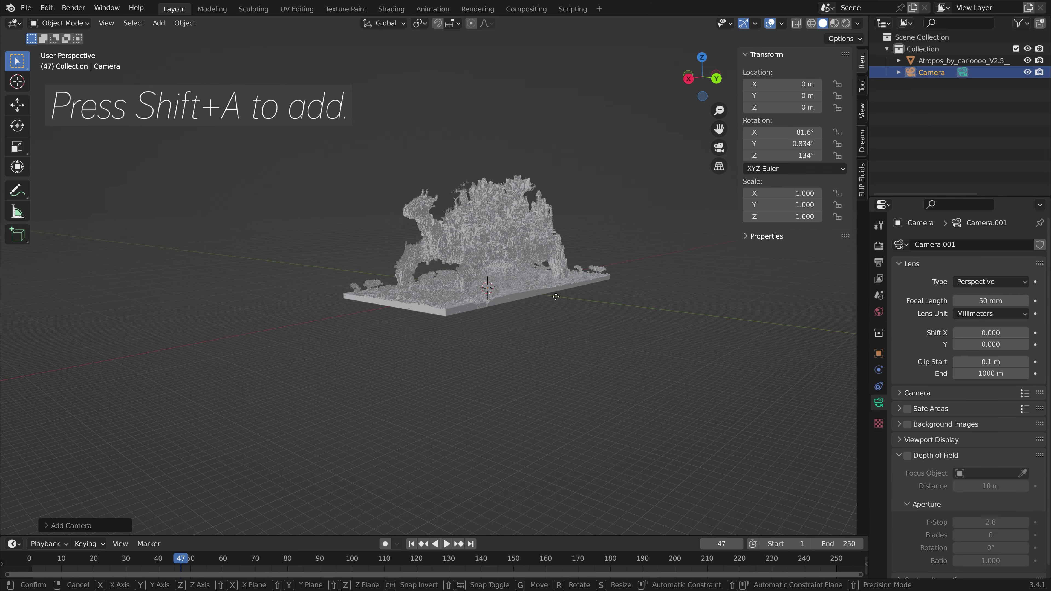
left_click(404, 253)
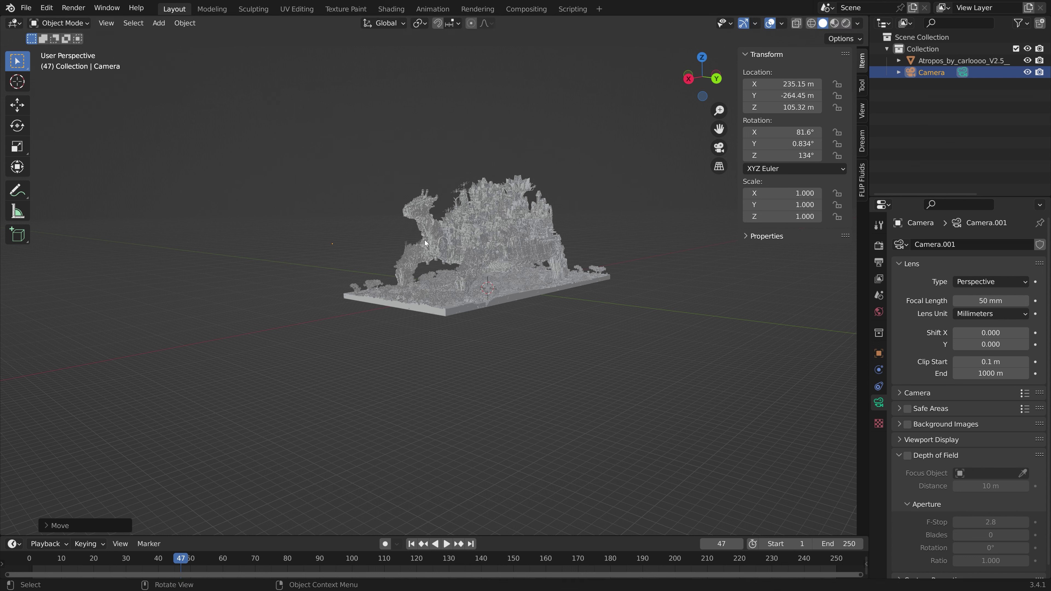
key("shift+d")
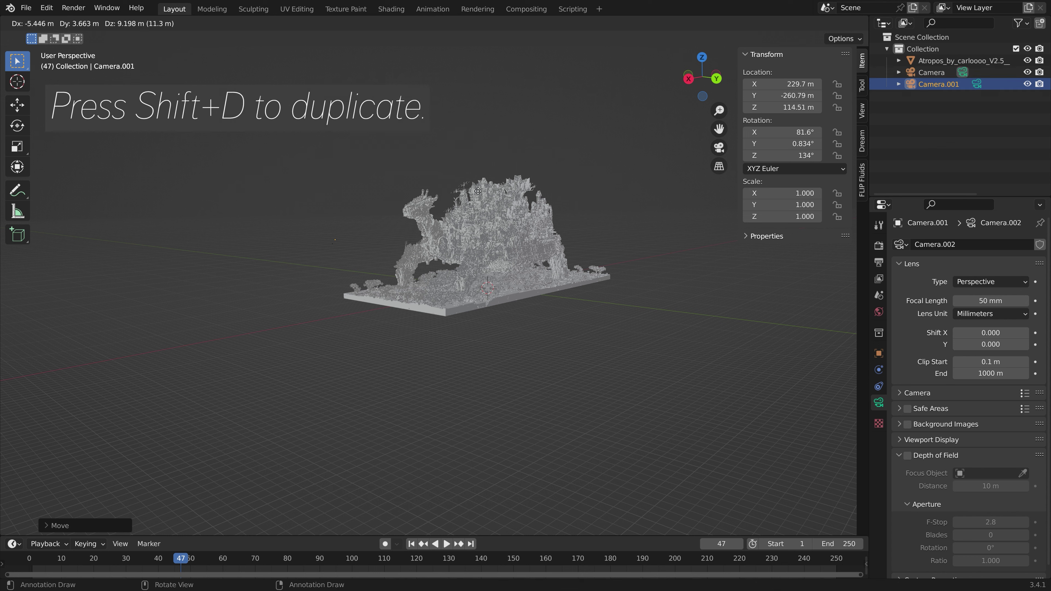
left_click(564, 133)
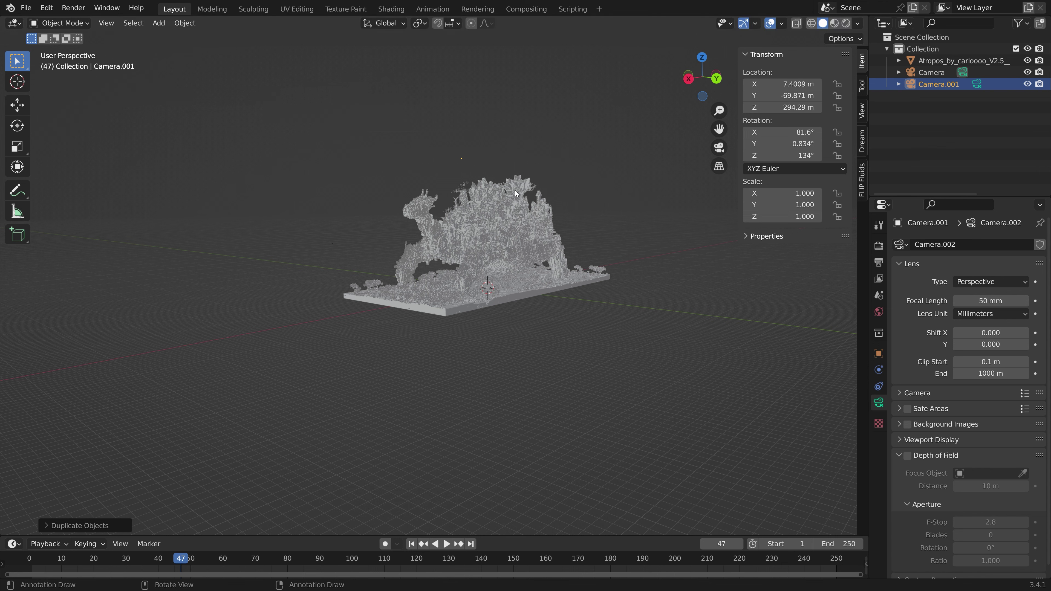
Look through the first camera, lock it to the view, and pull it back to frame the whole model
key("KP_0")
left_click(862, 110)
left_click(792, 202)
middle_click_drag(566, 186, 569, 275)
scroll(560, 286, "down", 5)
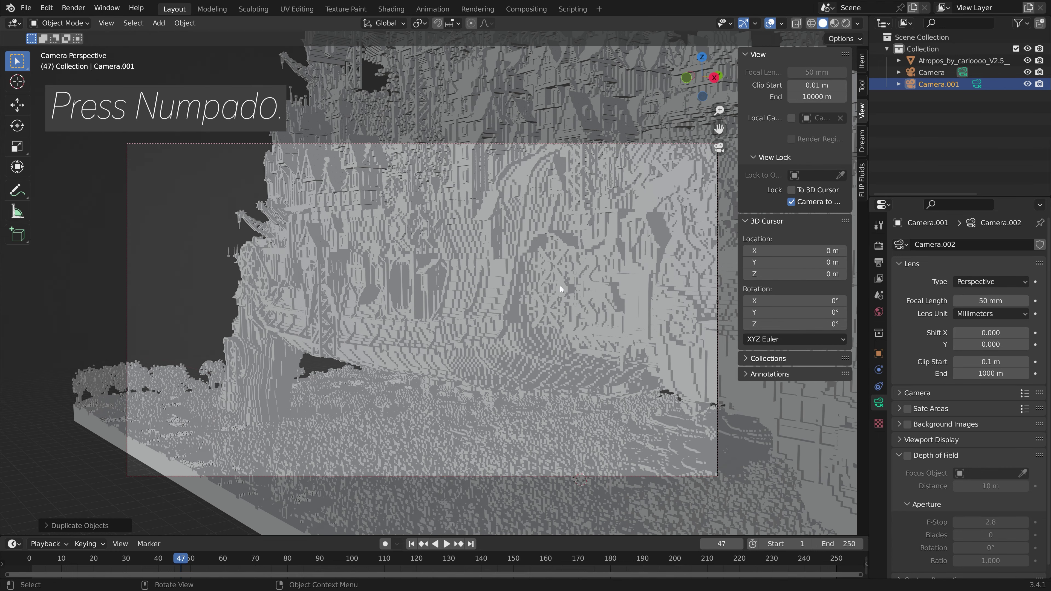
scroll(460, 297, "down", 15)
scroll(461, 297, "up", 8)
scroll(460, 297, "down", 5)
scroll(460, 297, "up", 2)
scroll(460, 296, "down", 2)
Set the clip end of the duplicated camera, Camera.001, to 100000 m
left_click_drag(968, 371, 1010, 371)
left_click(973, 373)
type("100000")
key("Return")
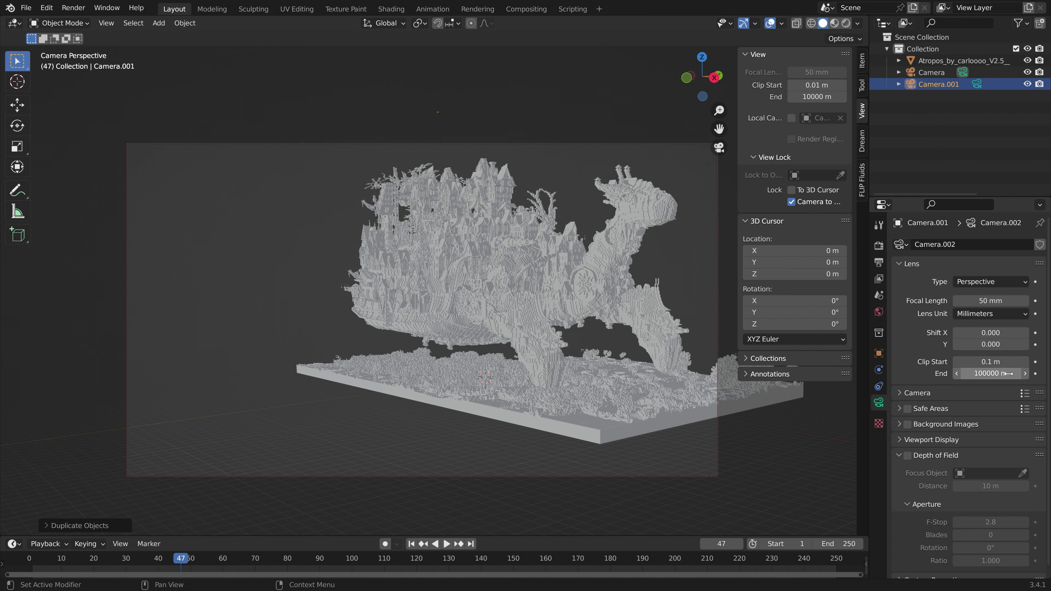
Set the first camera's clip end to 10000 m and reframe the model through it
left_click(717, 244)
left_click(981, 373)
type("1")
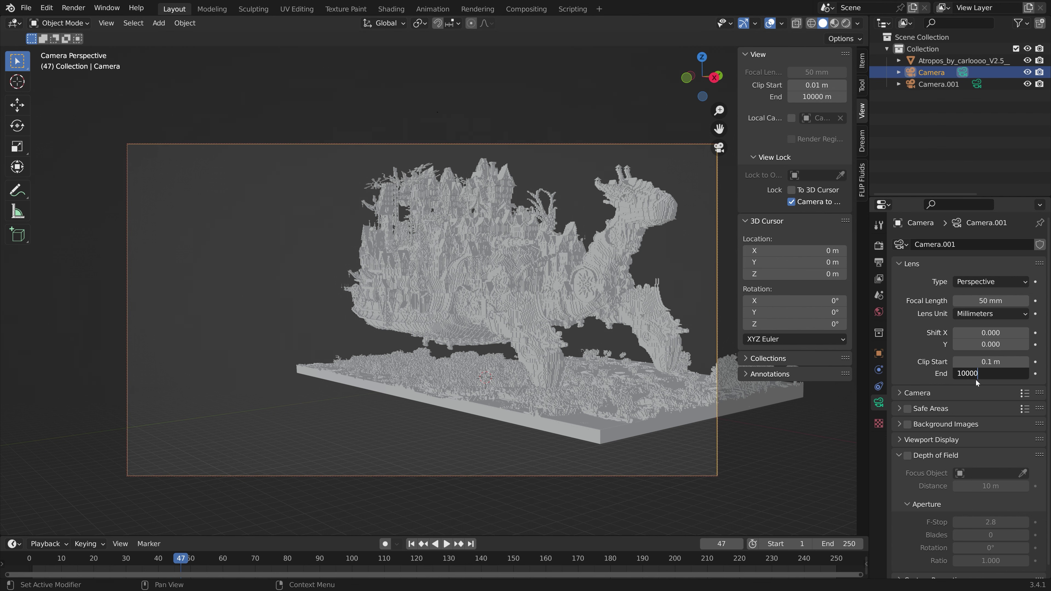
type("0000")
key("Return")
scroll(474, 269, "down", 5)
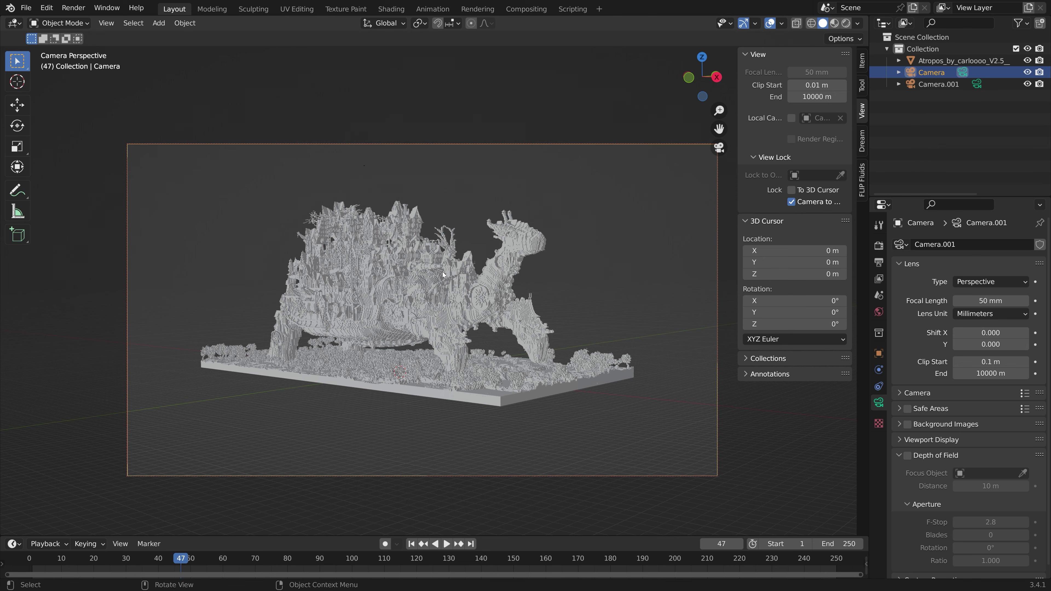
scroll(443, 272, "up", 1)
scroll(456, 267, "up", 1)
Keyframe the first camera's location and rotation at frame 1
left_click_drag(158, 562, 29, 574)
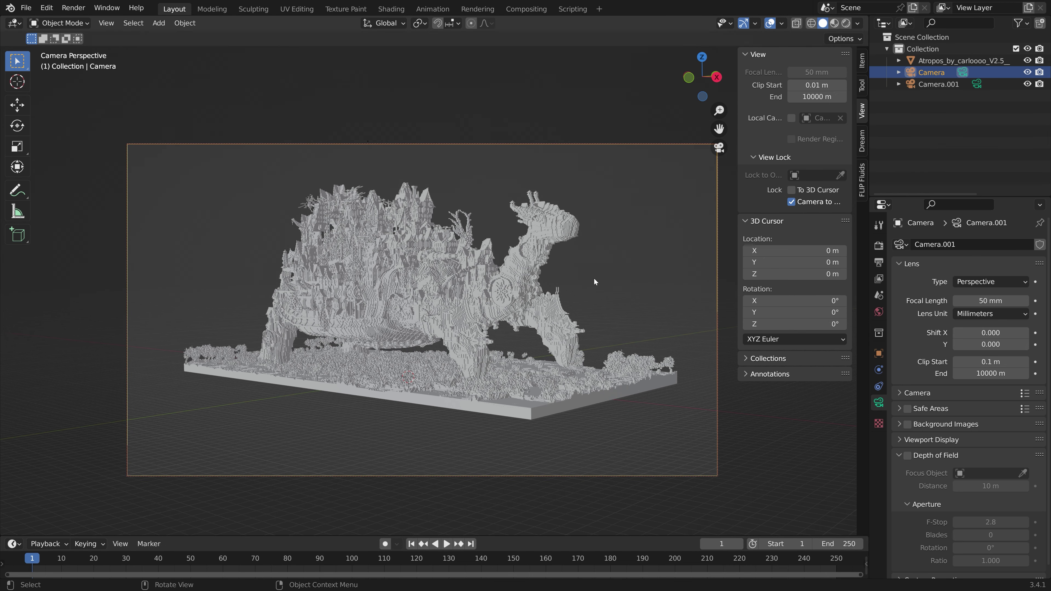
left_click(862, 60)
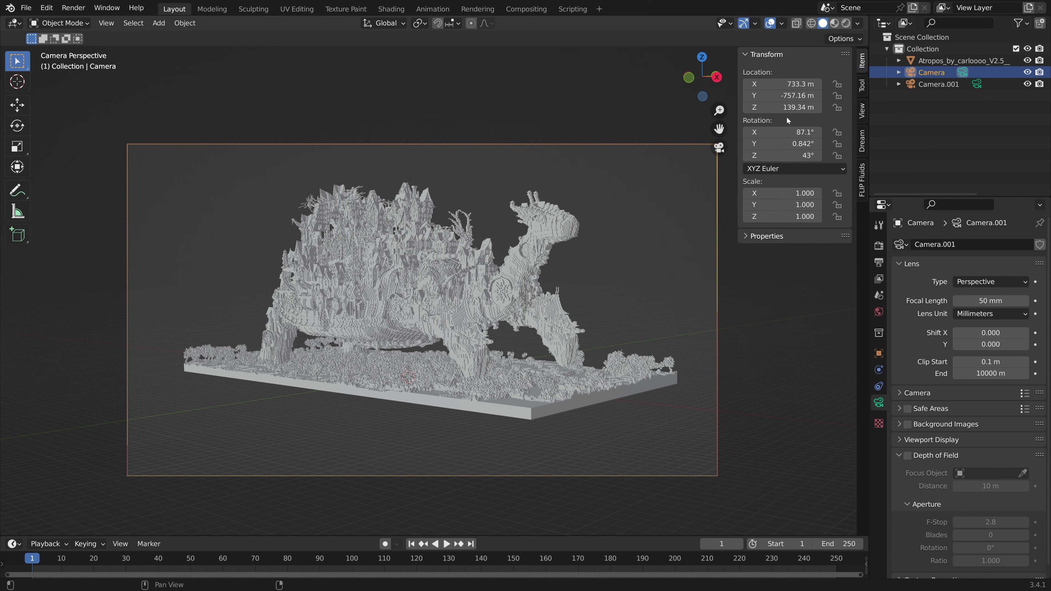
key("i")
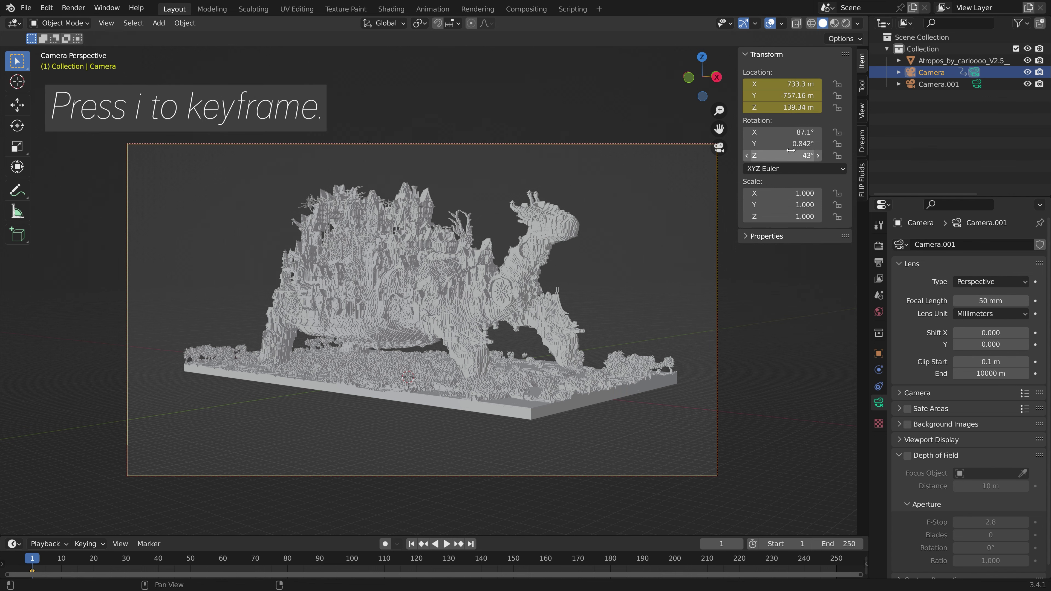
key("i")
Move the camera at frame 250 to about X 858, Y -624, Z 97 m, turn it toward the model, and keyframe its location and rotation
key("space")
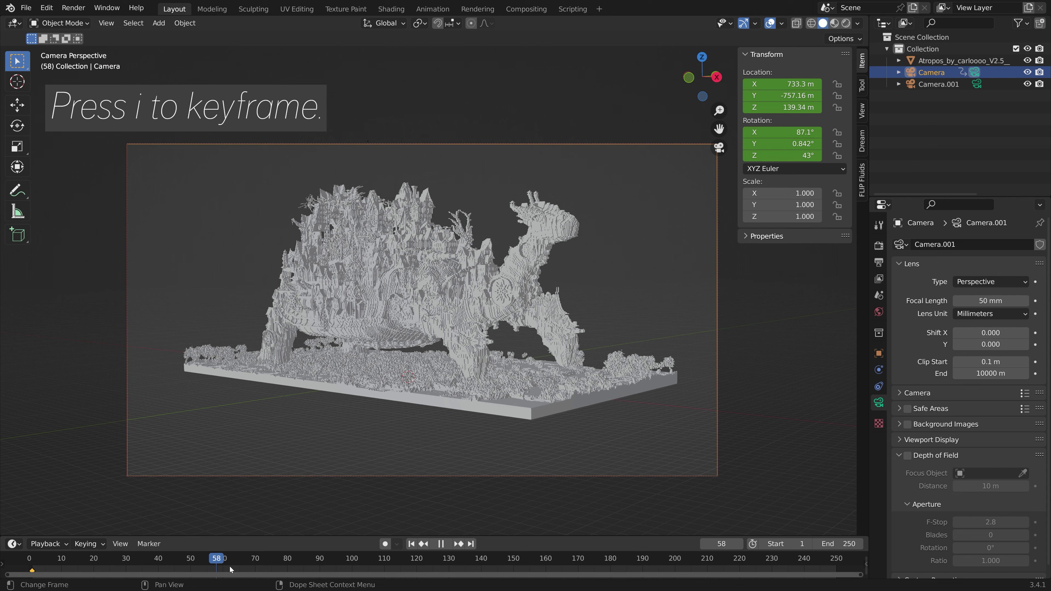
left_click_drag(295, 563, 689, 573)
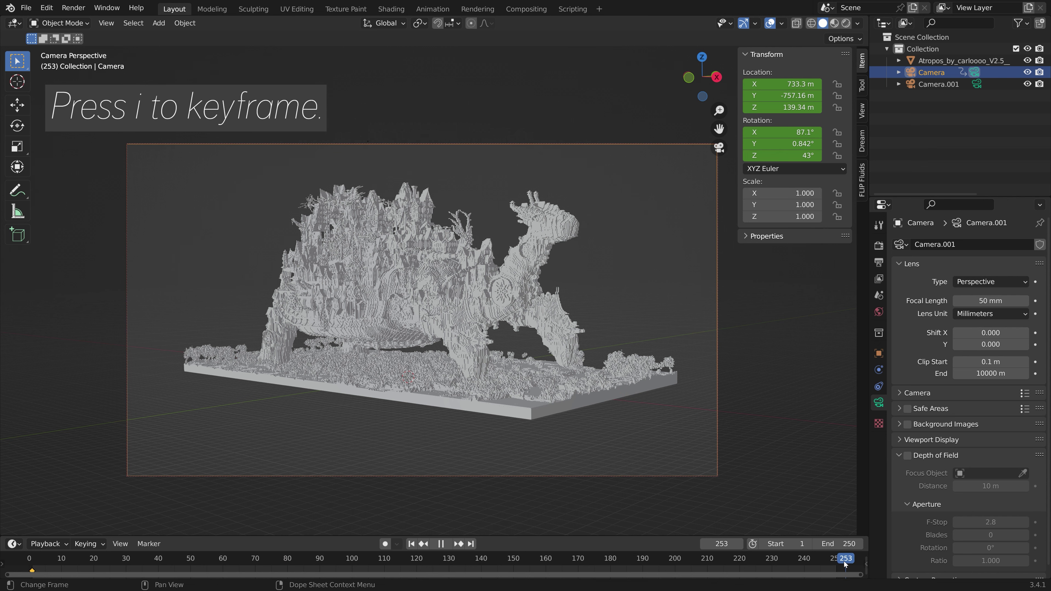
key("space")
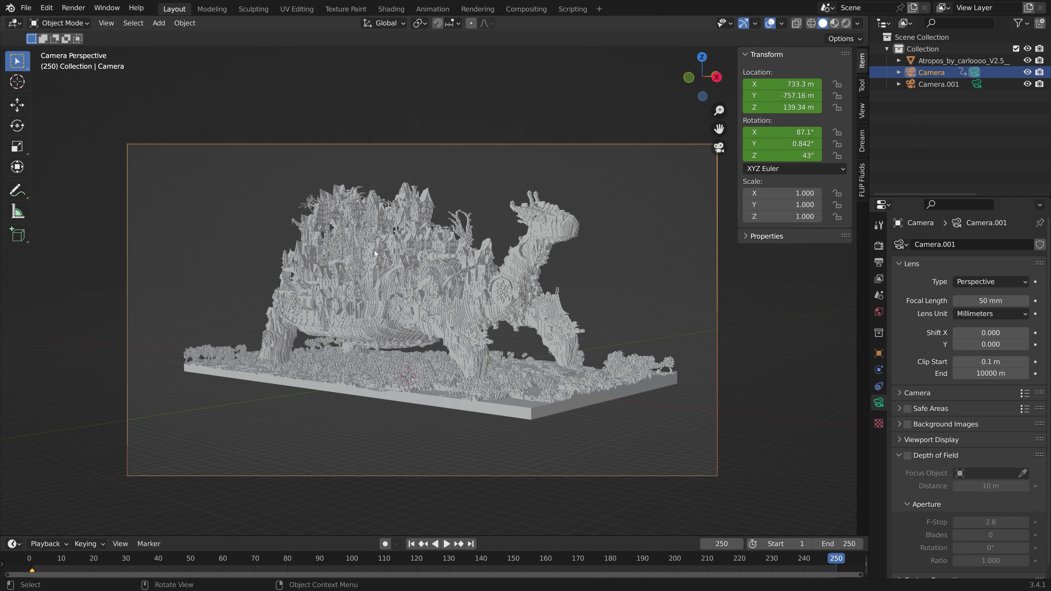
key("g")
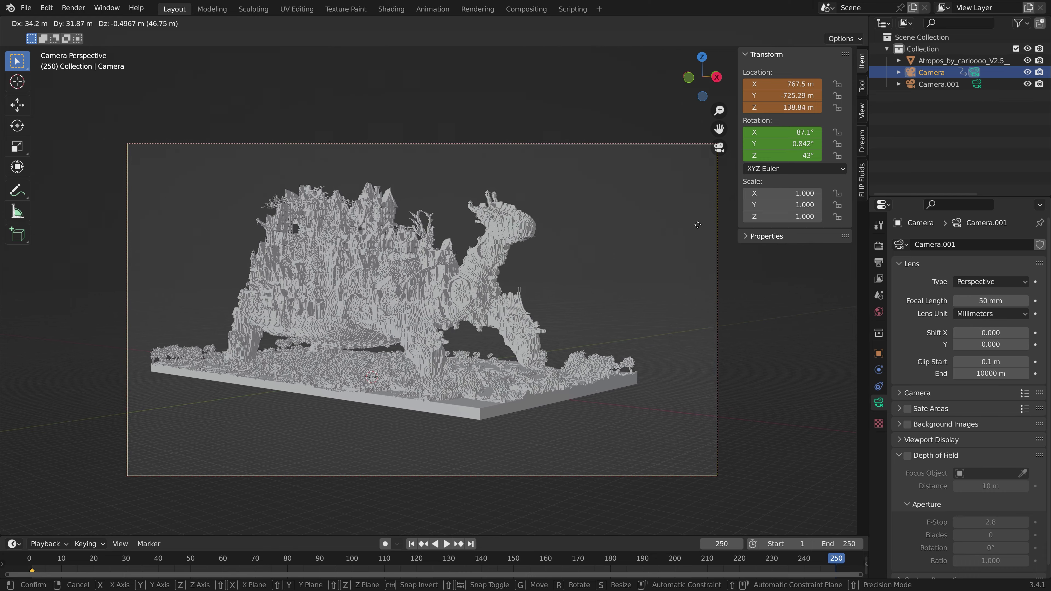
left_click(586, 268)
middle_click_drag(525, 272, 507, 266)
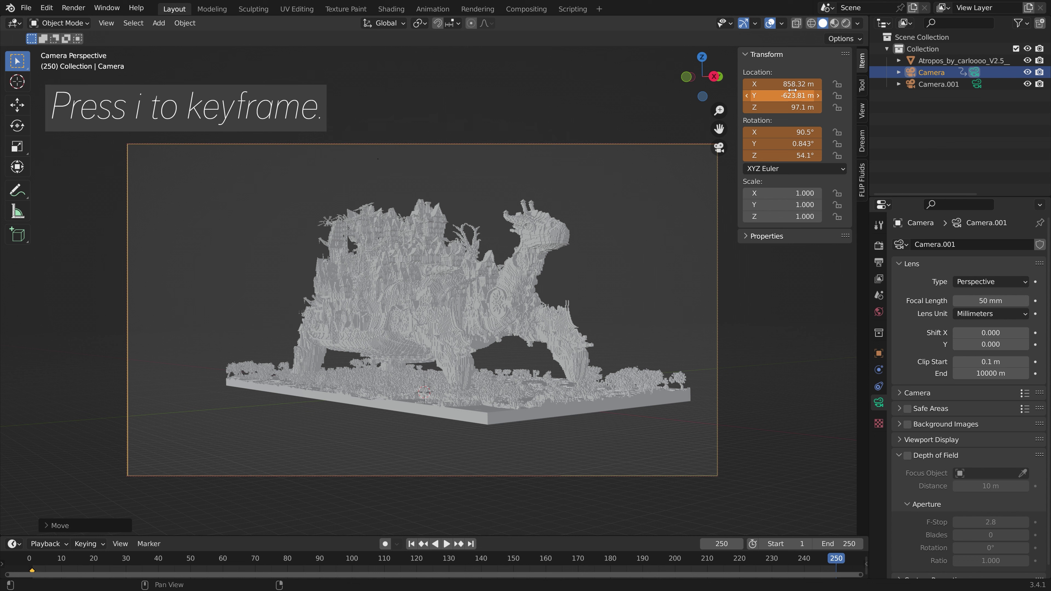
key("i")
key("i")
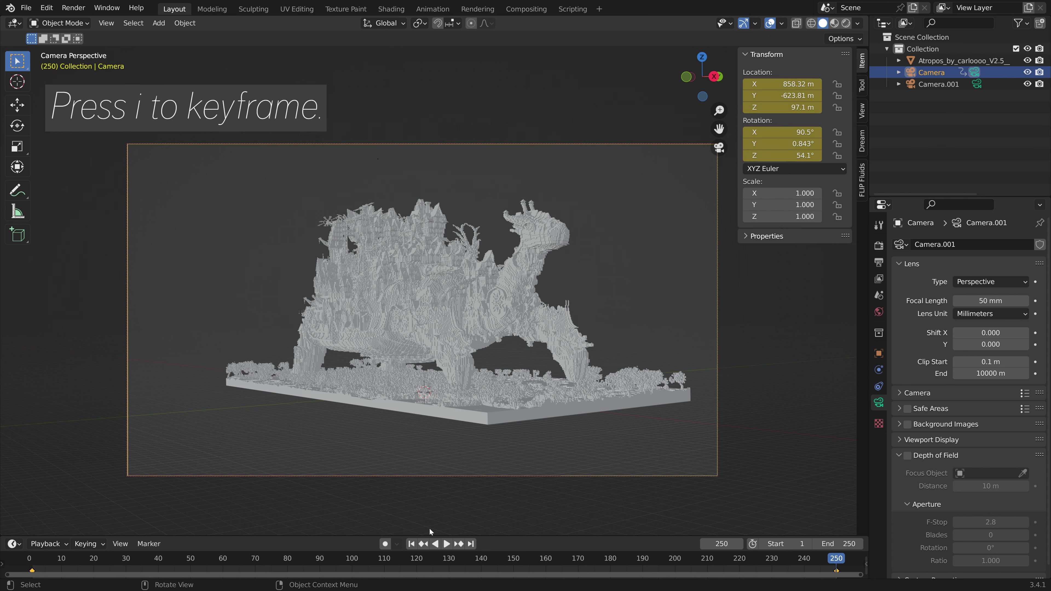
Bind the first camera to a timeline marker at frame 110 and enlarge the timeline so the marker shows
left_click(385, 560)
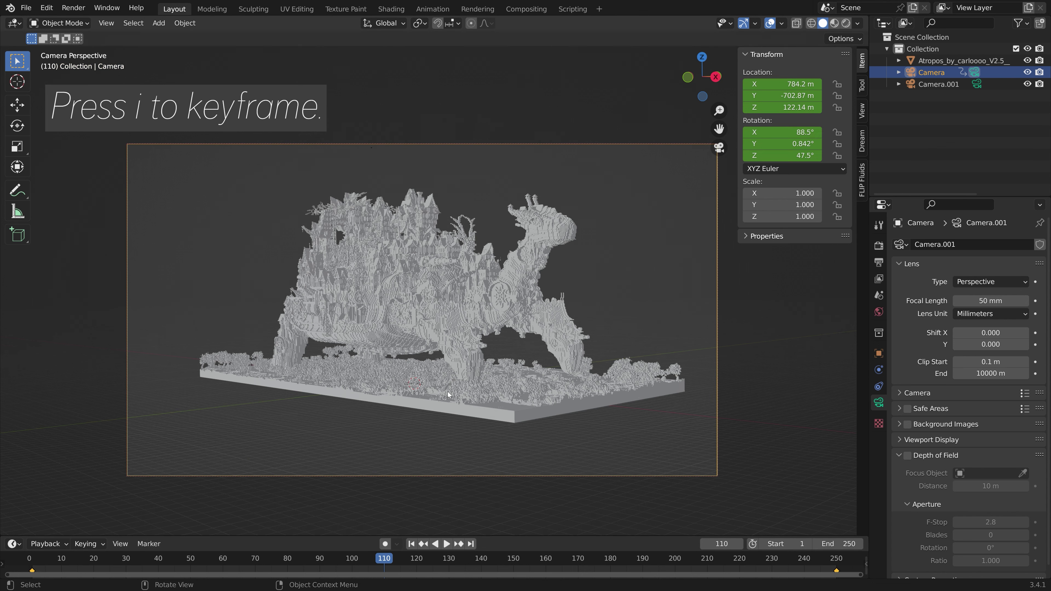
key("ctrl+b")
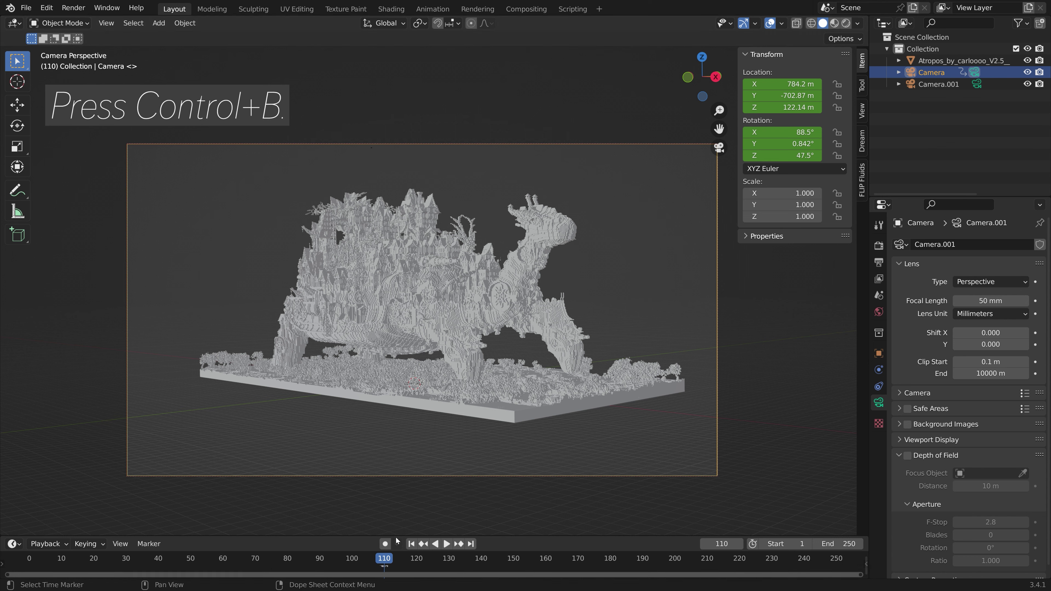
left_click_drag(396, 537, 395, 487)
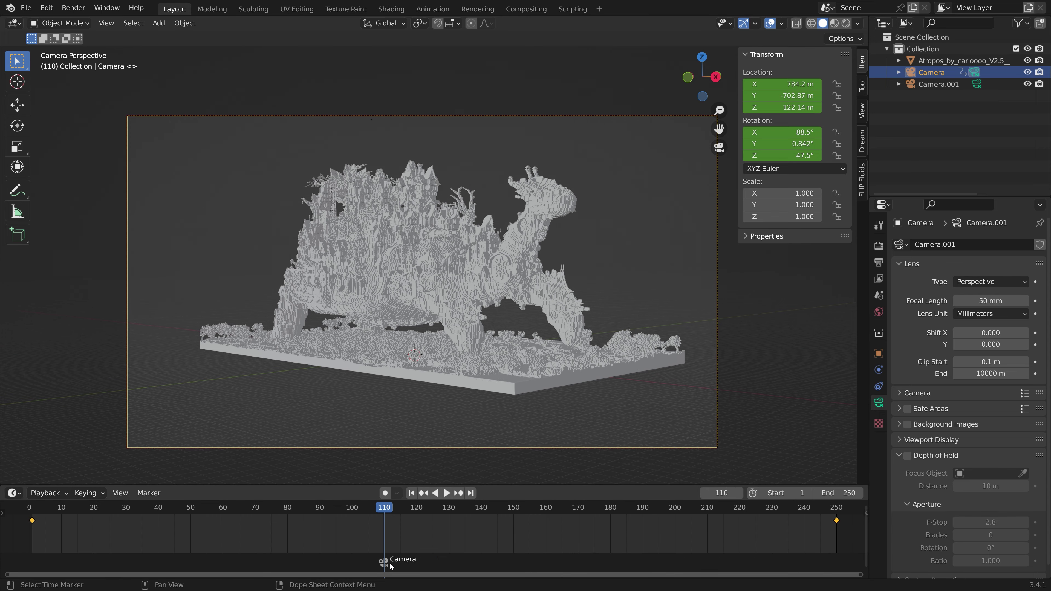
Unlock the camera from the view, leave camera view, and centre on the first camera to inspect it beside the model
left_click(861, 110)
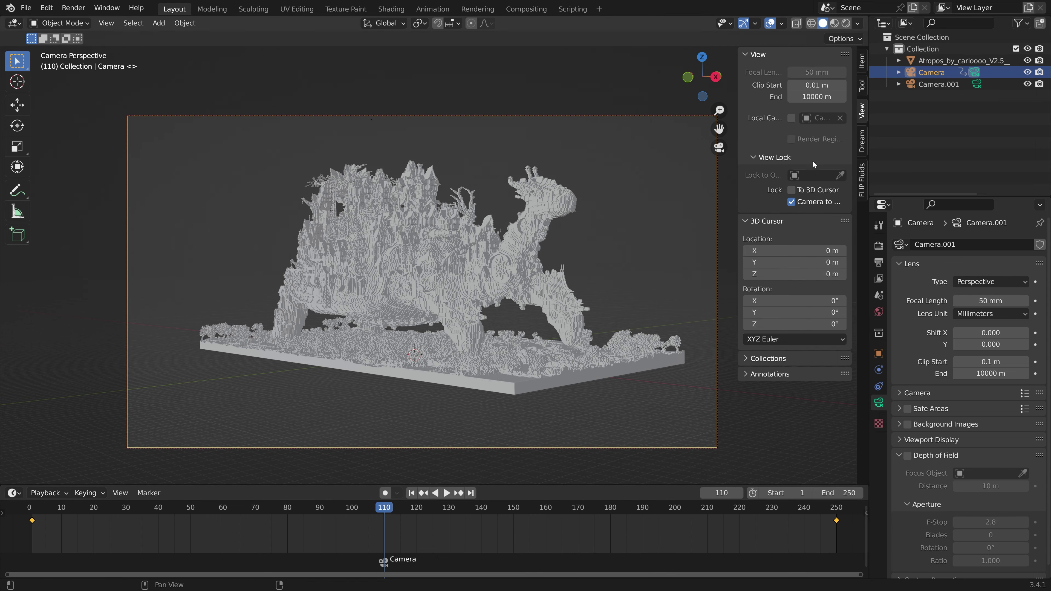
left_click(790, 204)
middle_click_drag(530, 237, 506, 270)
scroll(574, 238, "down", 6)
scroll(521, 249, "up", 2)
scroll(521, 248, "down", 2)
scroll(504, 255, "up", 4)
key("KP_Decimal")
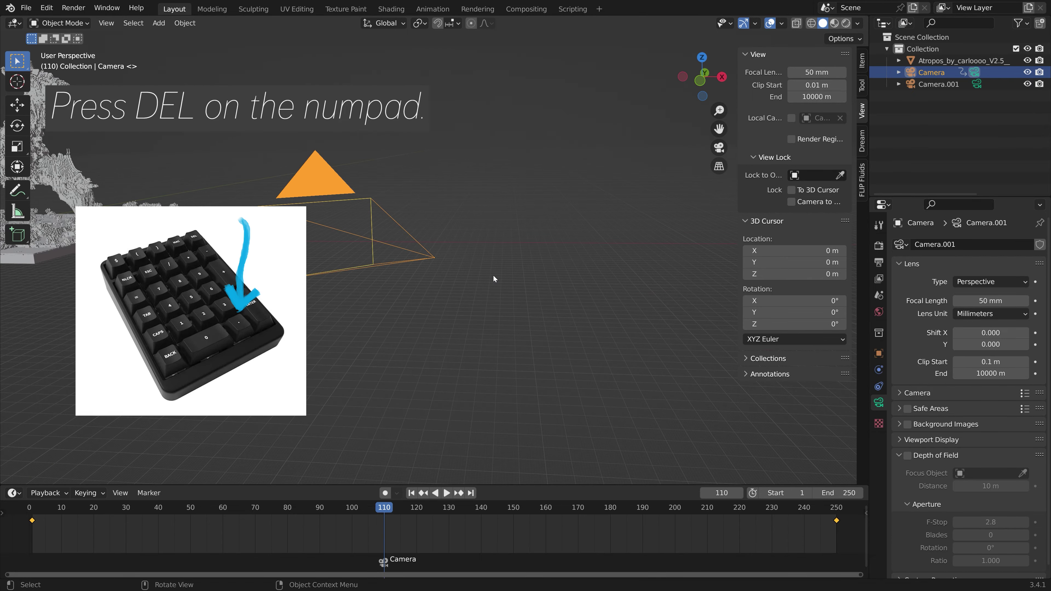
middle_click_drag(411, 272, 393, 268)
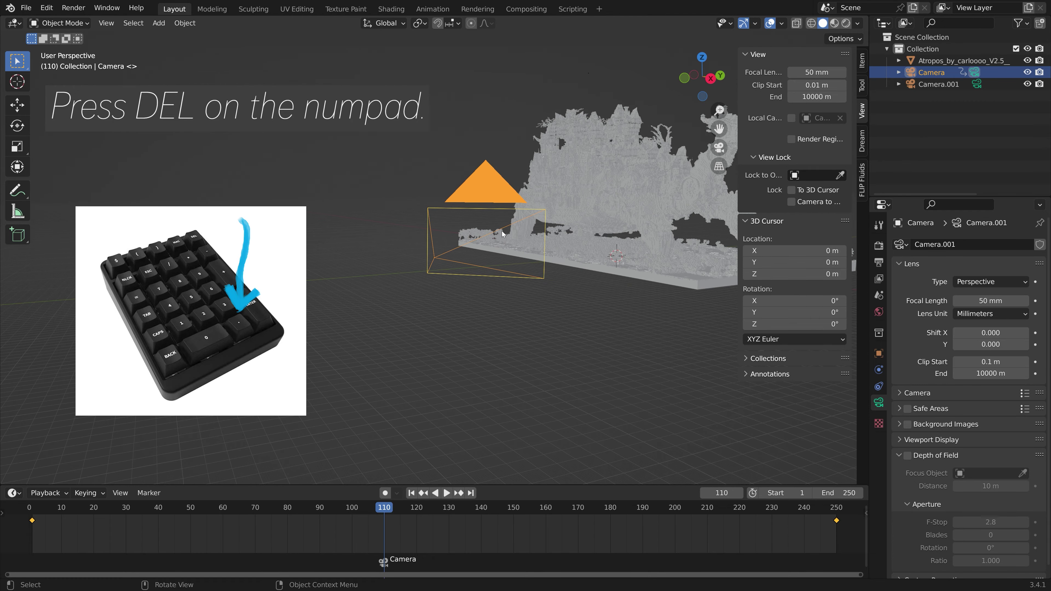
Bind Camera.001 to a timeline marker at frame 111
left_click(932, 85)
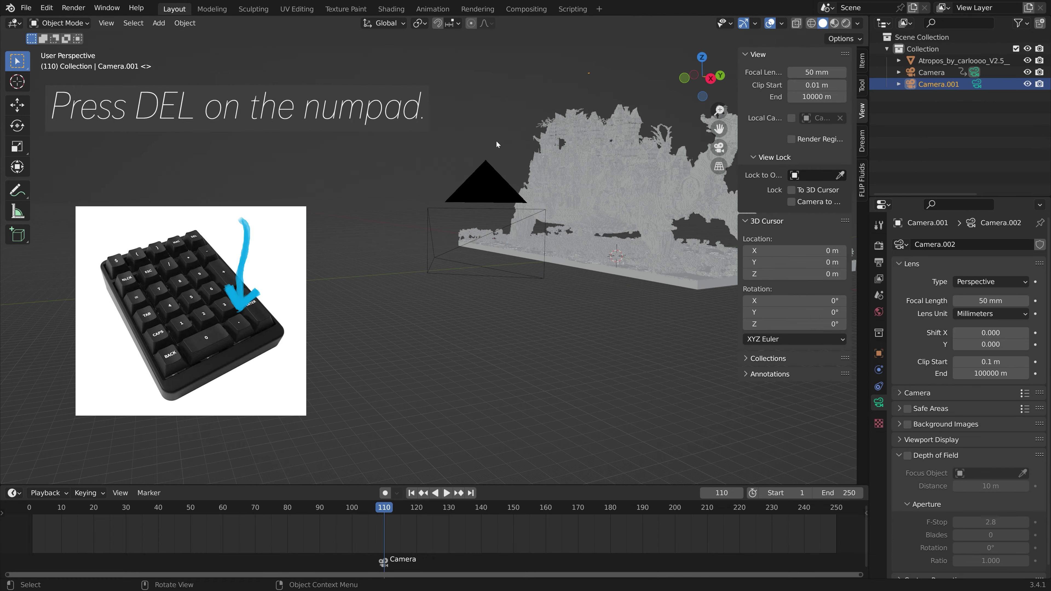
key("KP_Decimal")
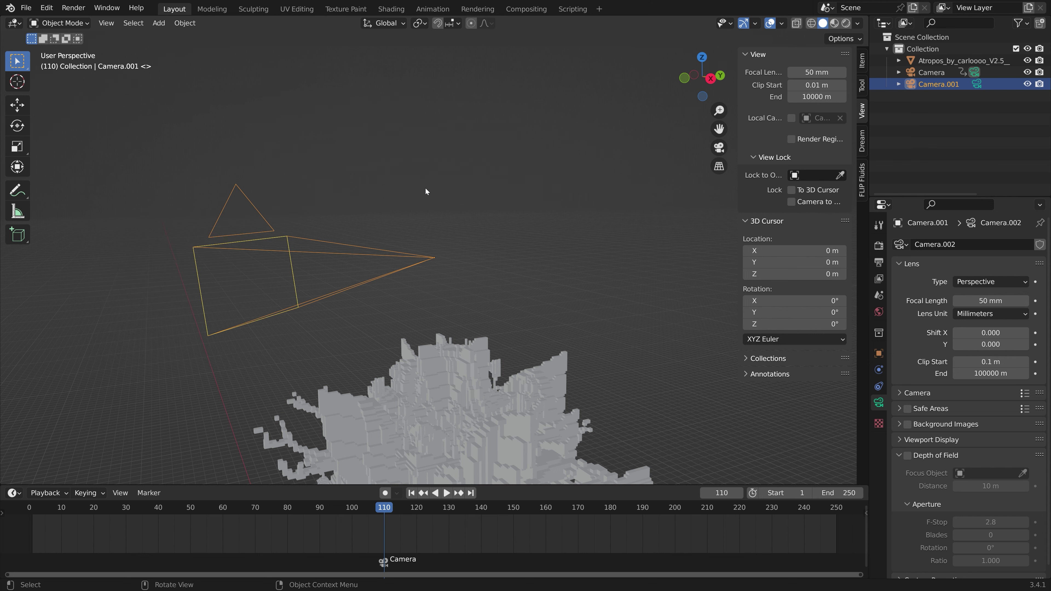
left_click(740, 493)
key("ctrl+b")
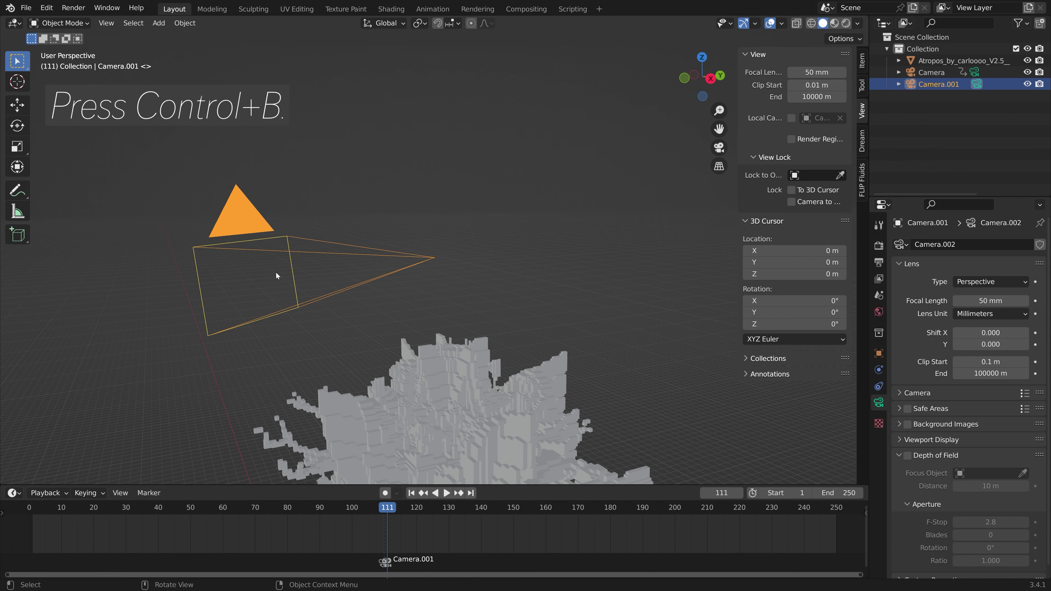
Look through Camera.001, lock it to the view, and frame the city's towers from about X 160, Y 423, Z 317 m
key("KP_0")
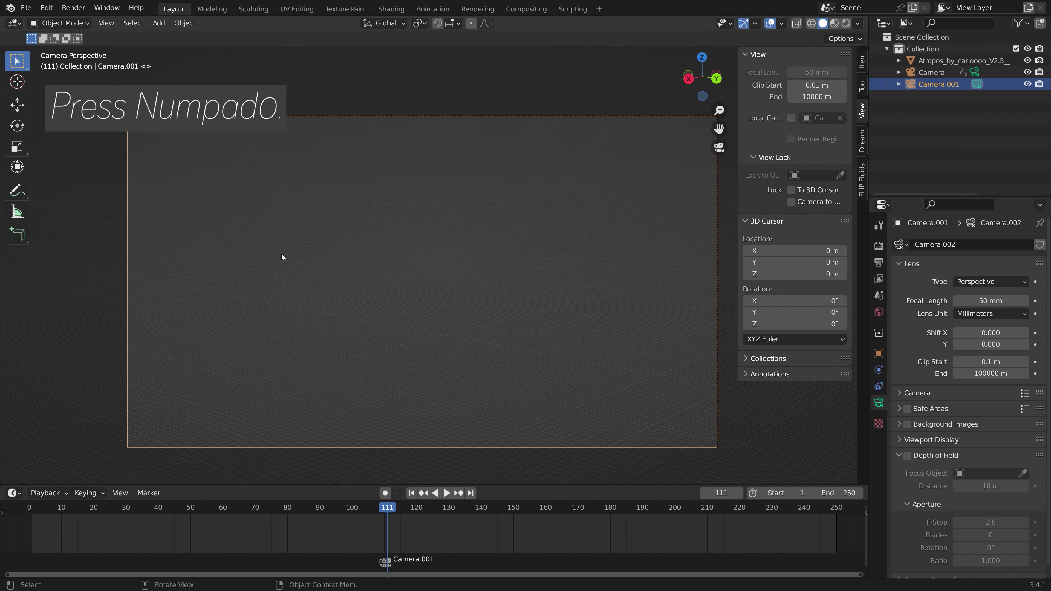
left_click(792, 201)
middle_click_drag(712, 270, 351, 219)
scroll(372, 222, "up", 2)
Keyframe Camera.001's location and rotation at frame 111
left_click(862, 61)
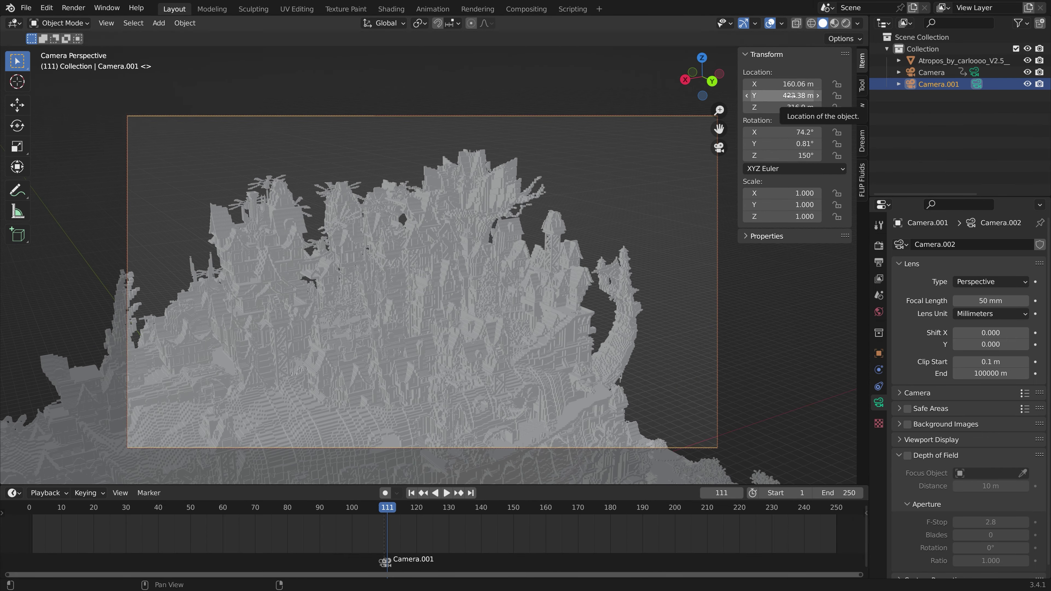
key("i")
key("i")
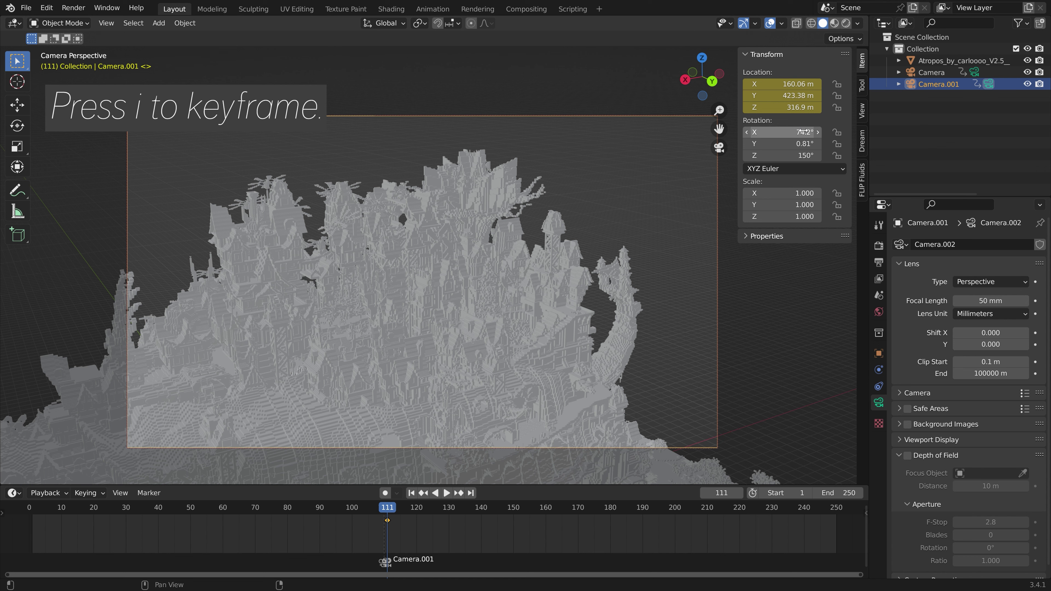
Move Camera.001 at frame 250 to about X 246, Y 372, Z 325 m and keyframe its location and rotation
left_click(471, 493)
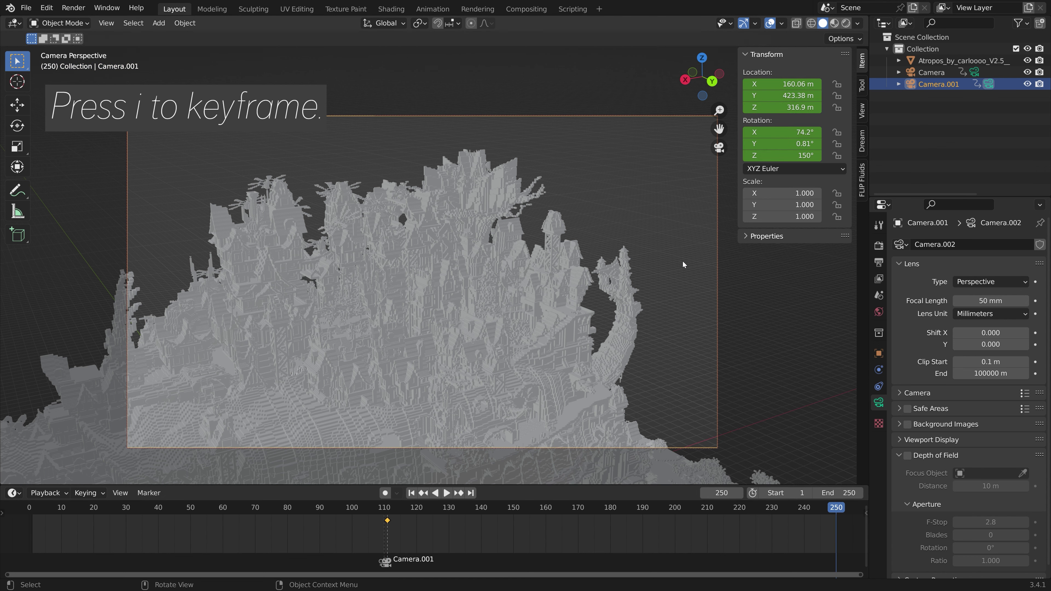
key("g")
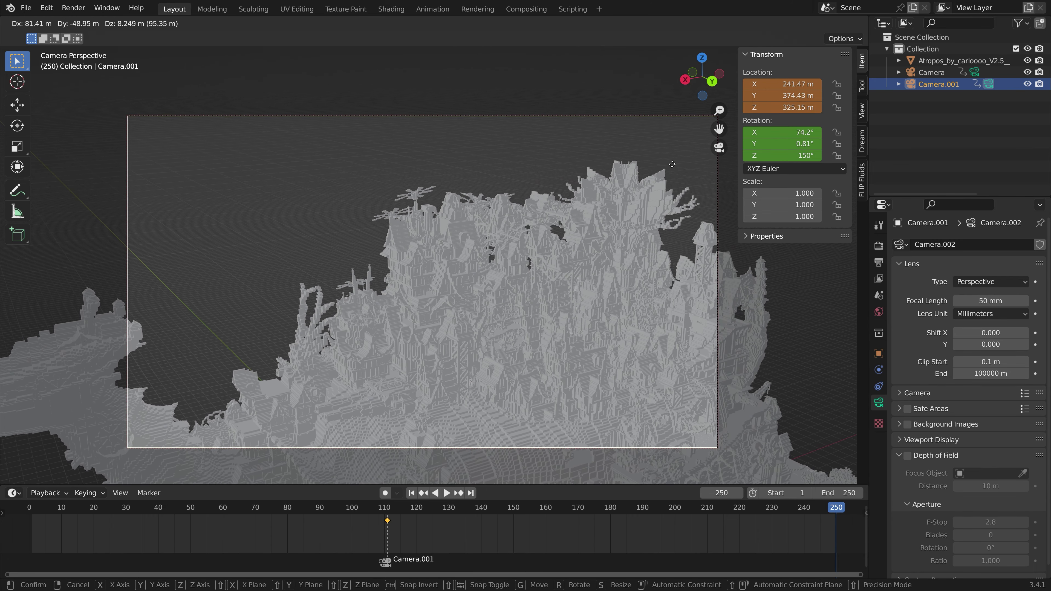
left_click(78, 276)
key("i")
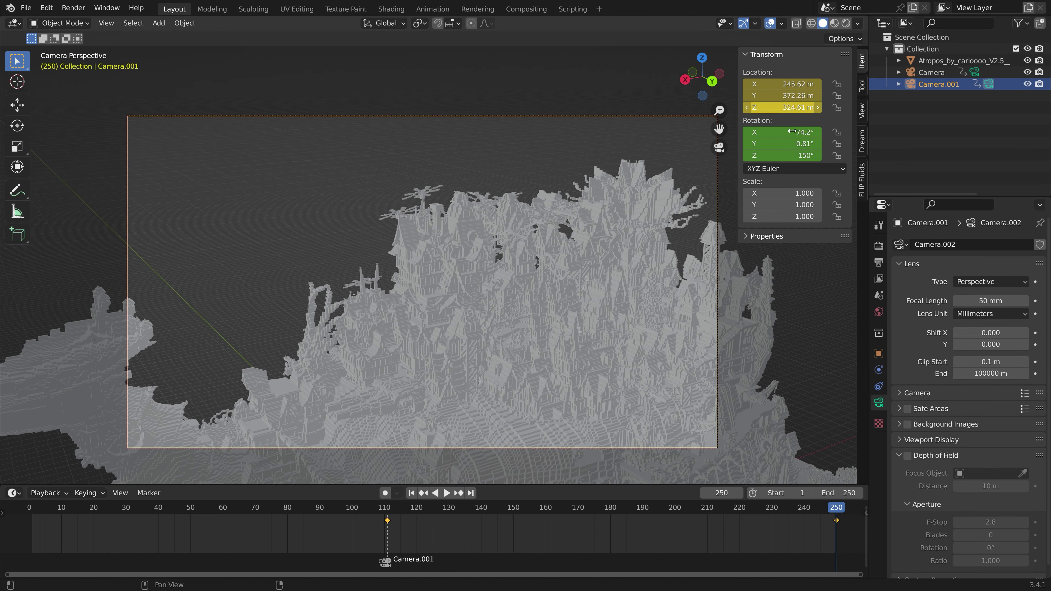
key("i")
Set the keyframe interpolation of Camera.001 and the first camera to Linear, and play the animation
key("t")
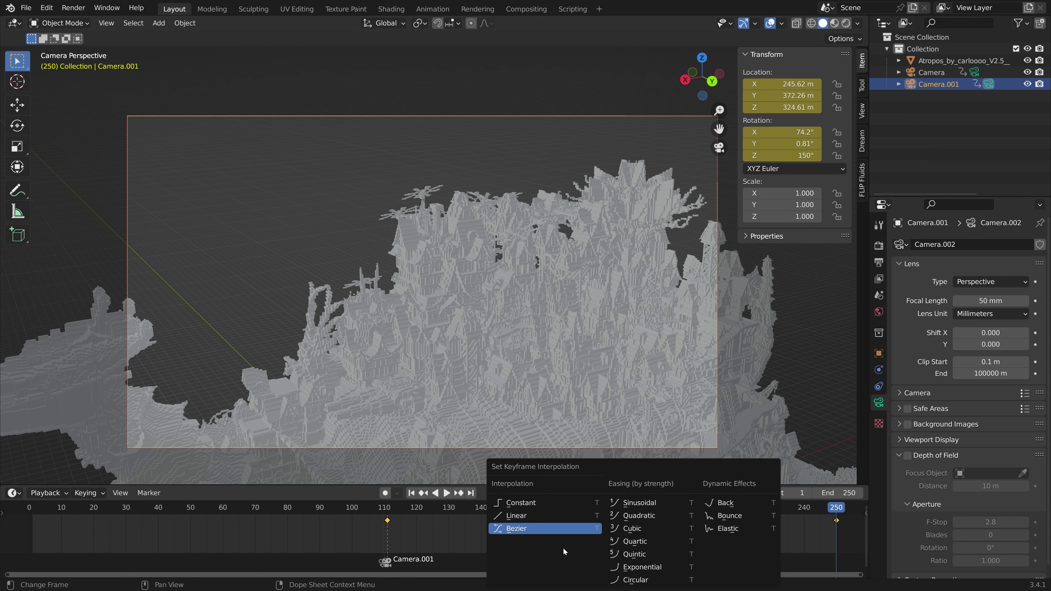
left_click(561, 524)
left_click(941, 68)
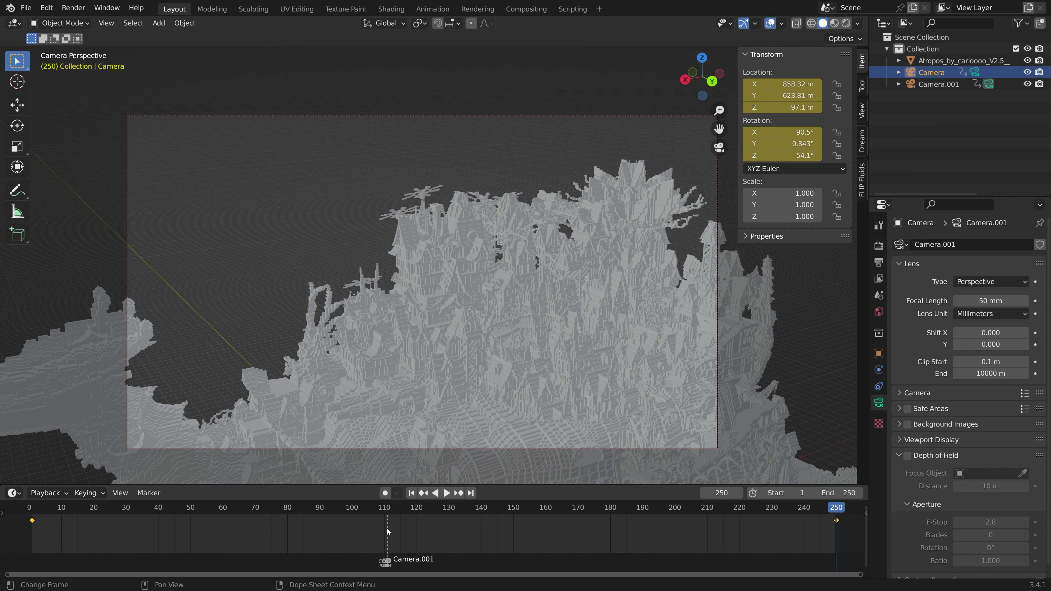
key("t")
left_click(455, 518)
key("space")
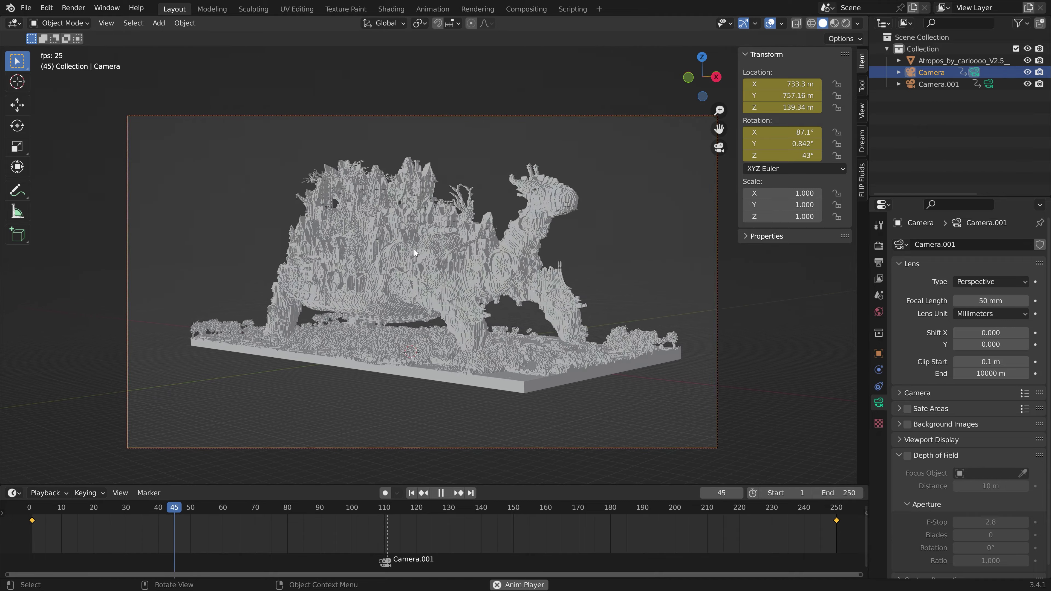